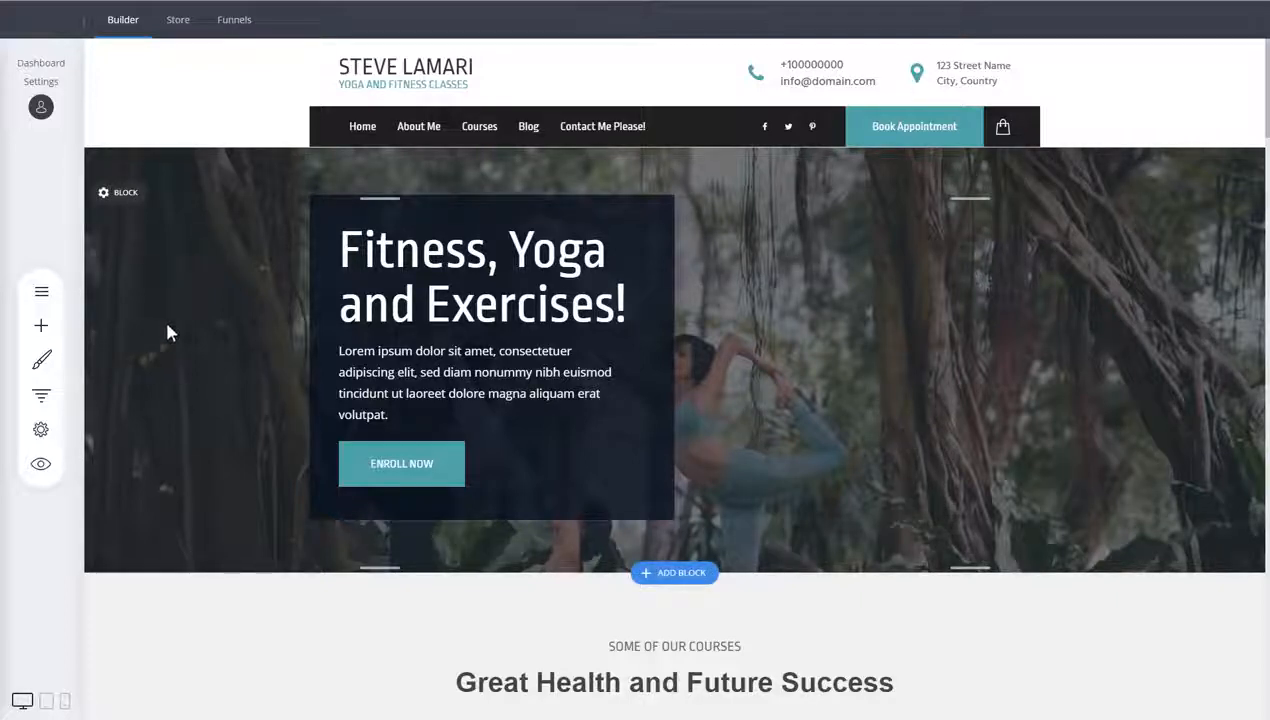
Open the homepage's Page SEO settings and examine the page title field
left_click(43, 432)
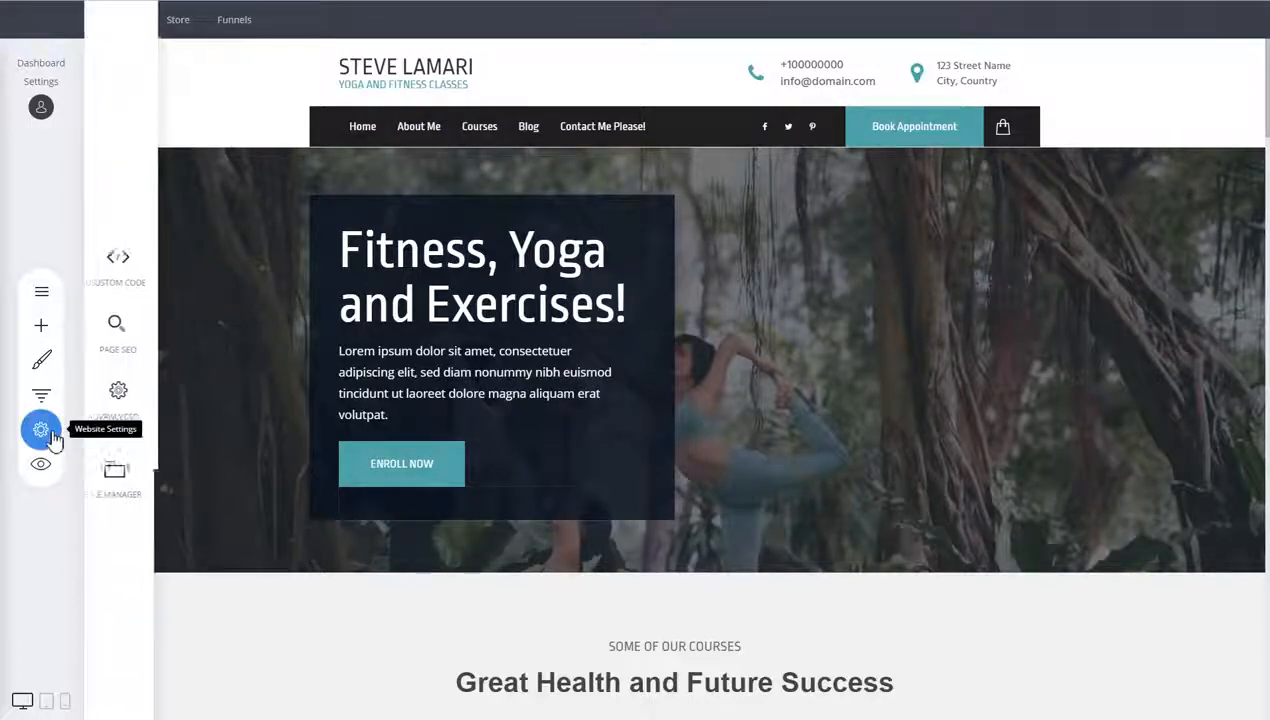
left_click(131, 338)
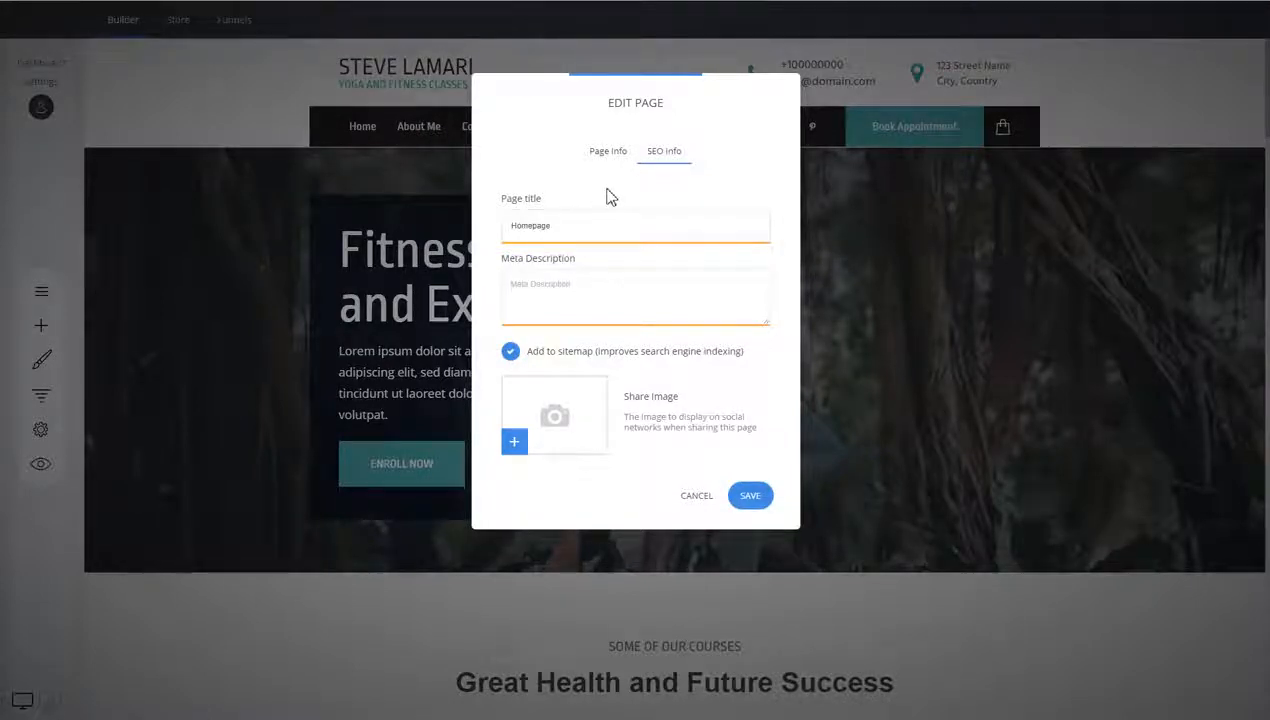
left_click_drag(554, 219, 515, 217)
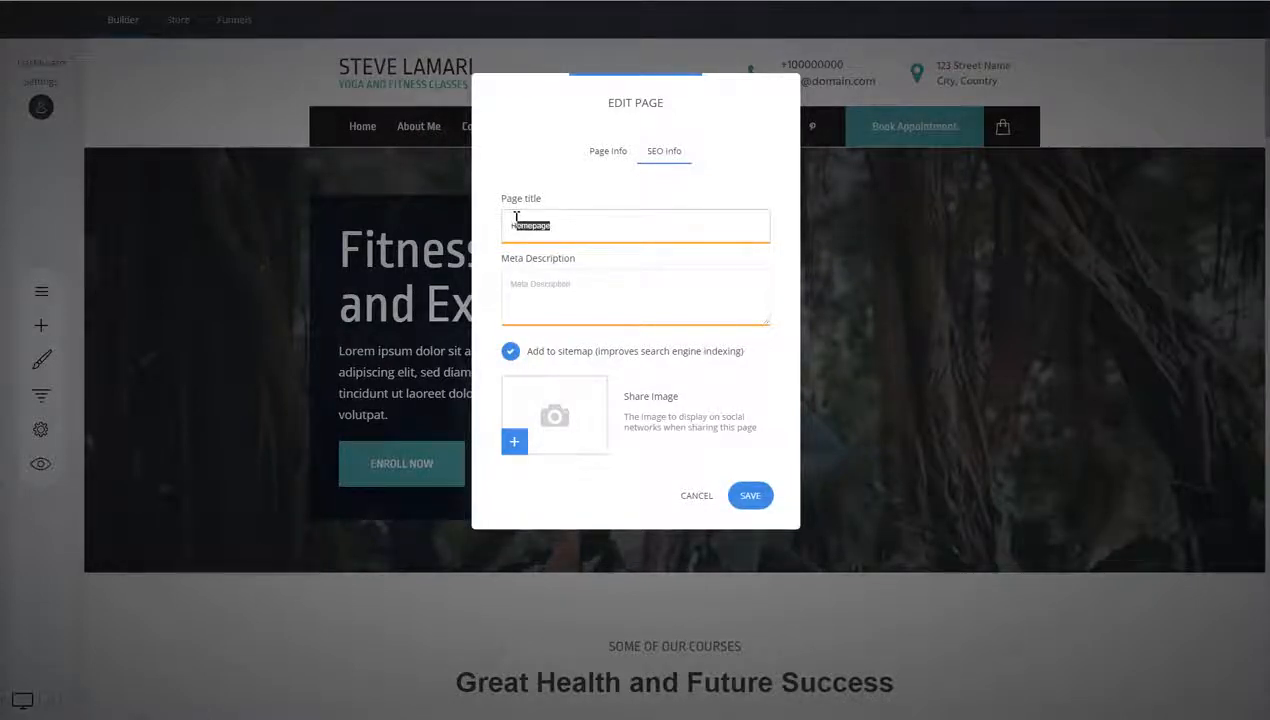
left_click(553, 275)
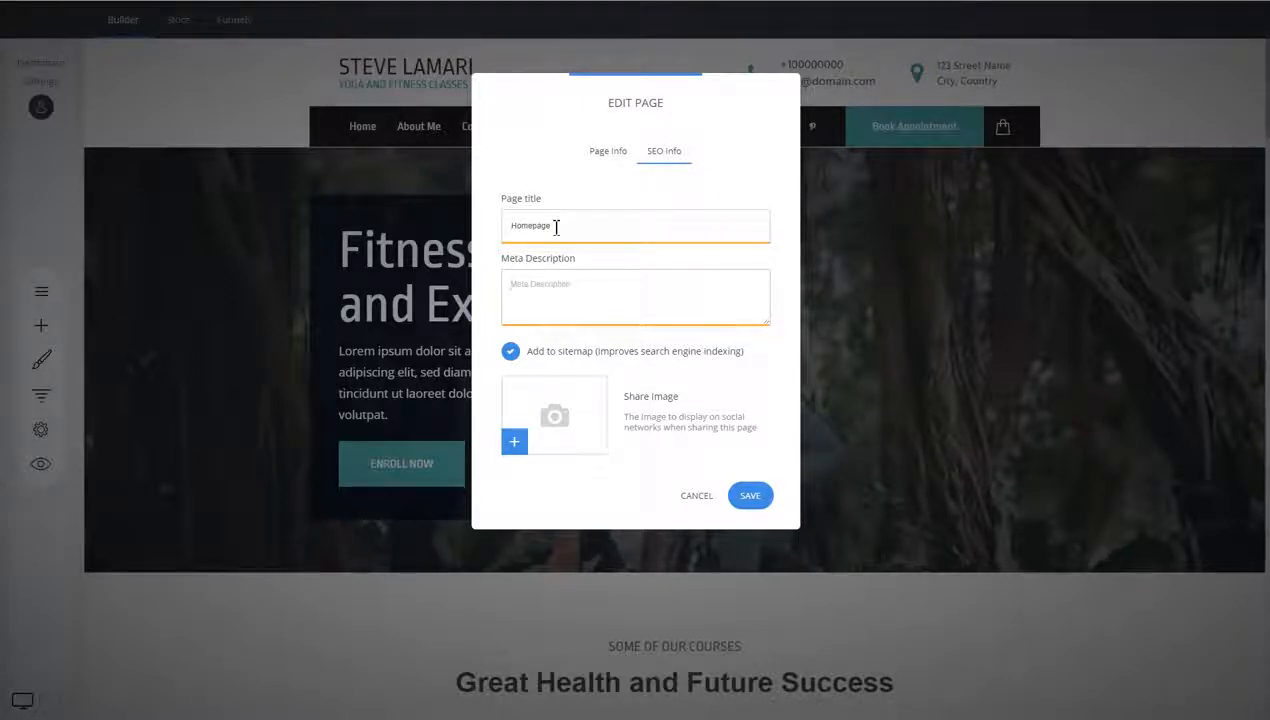
left_click_drag(556, 227, 513, 228)
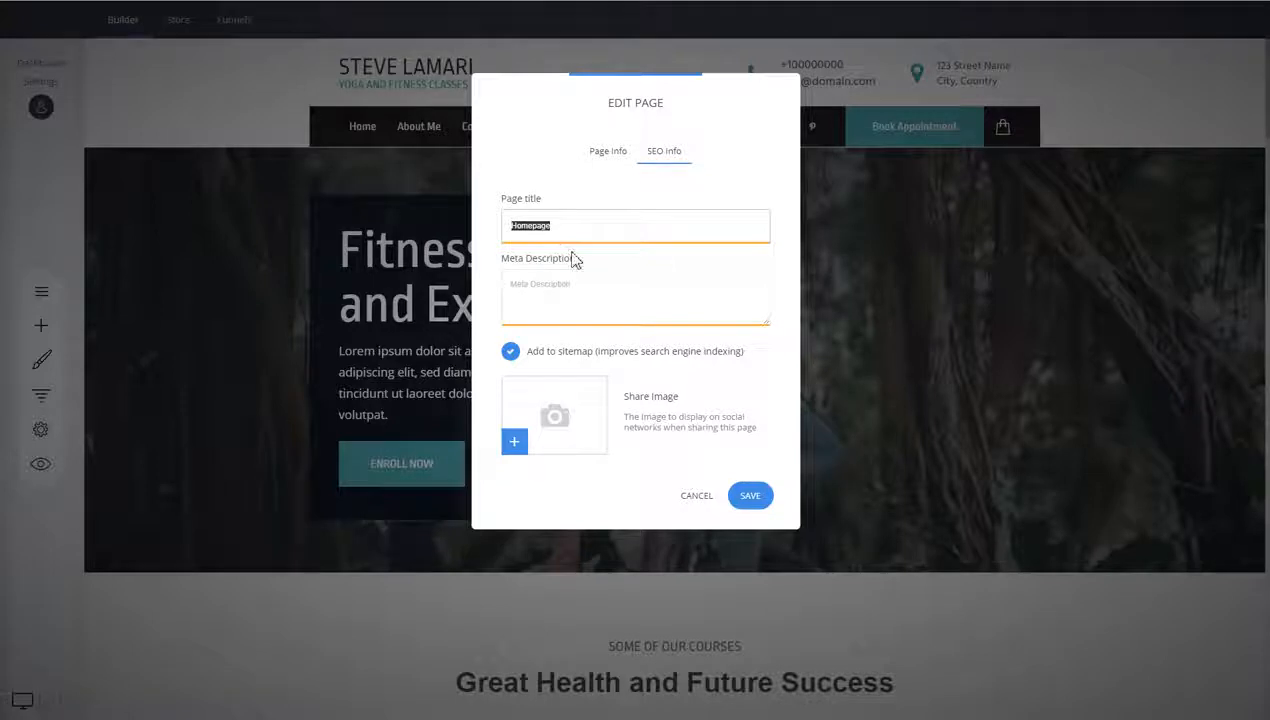
left_click(543, 227)
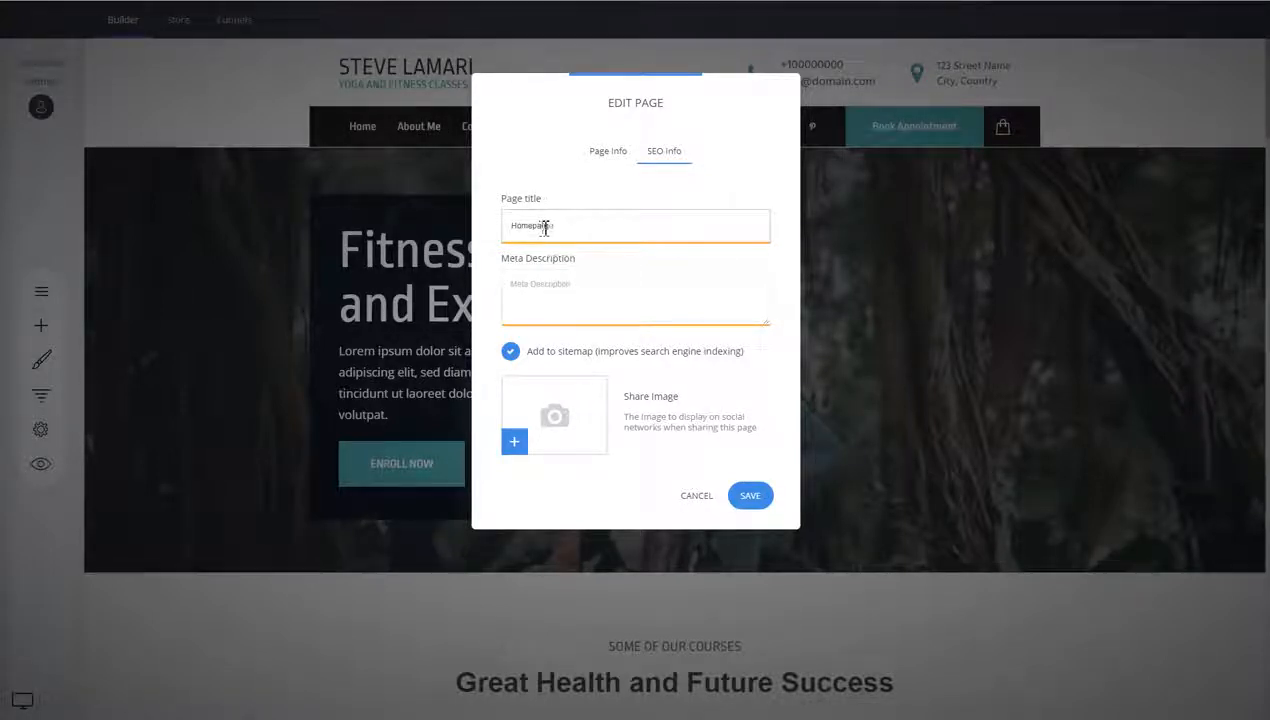
double_click(543, 226)
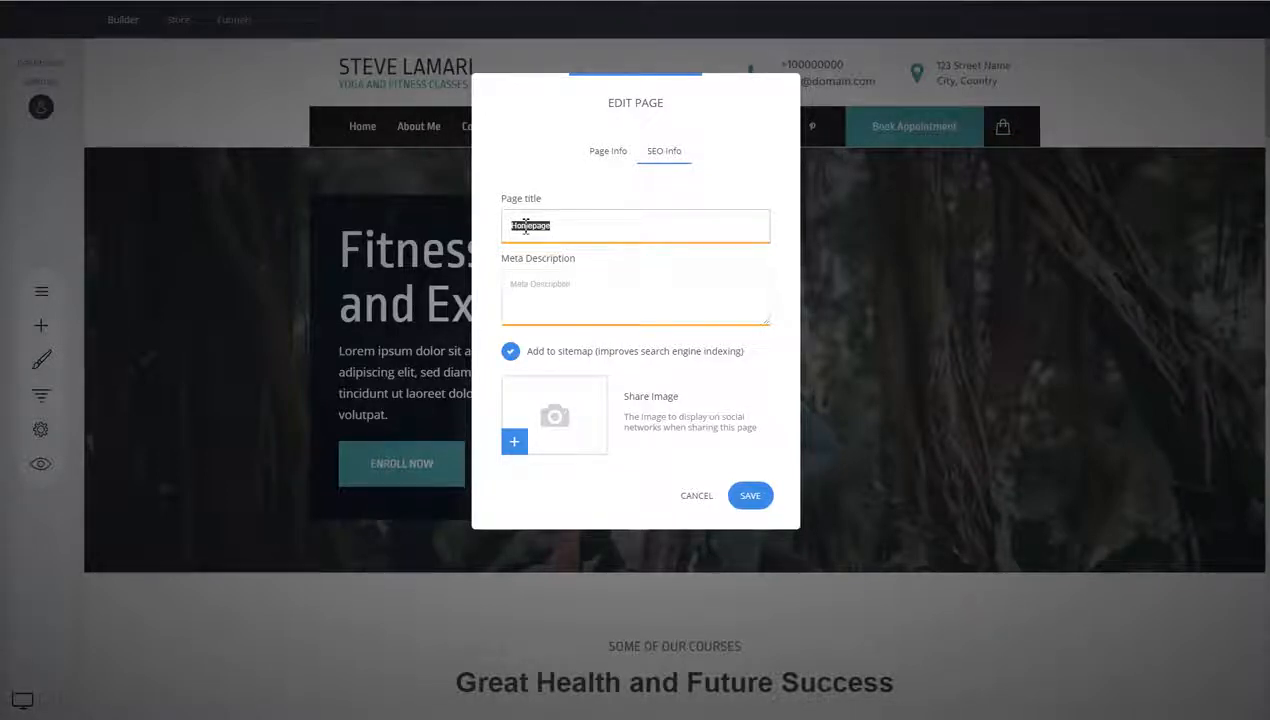
left_click(557, 230)
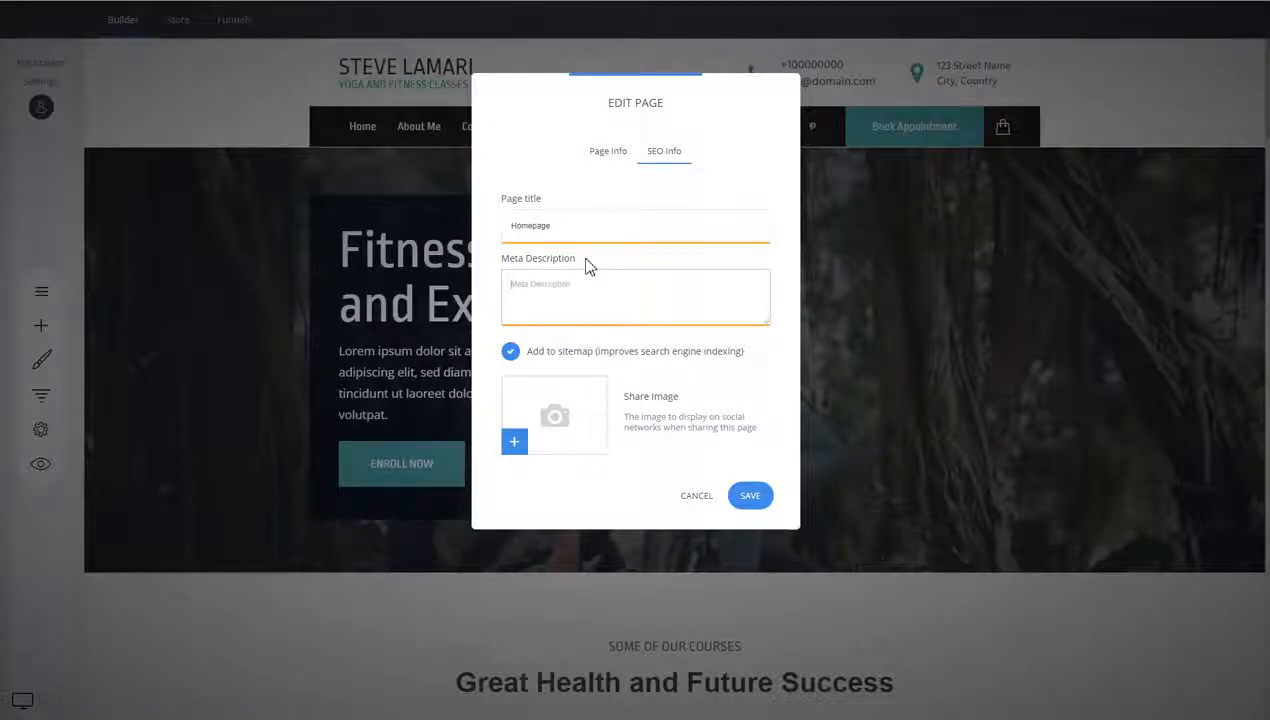
Toggle the Add to sitemap option off and back on
mouse_move(513, 358)
left_click(511, 353)
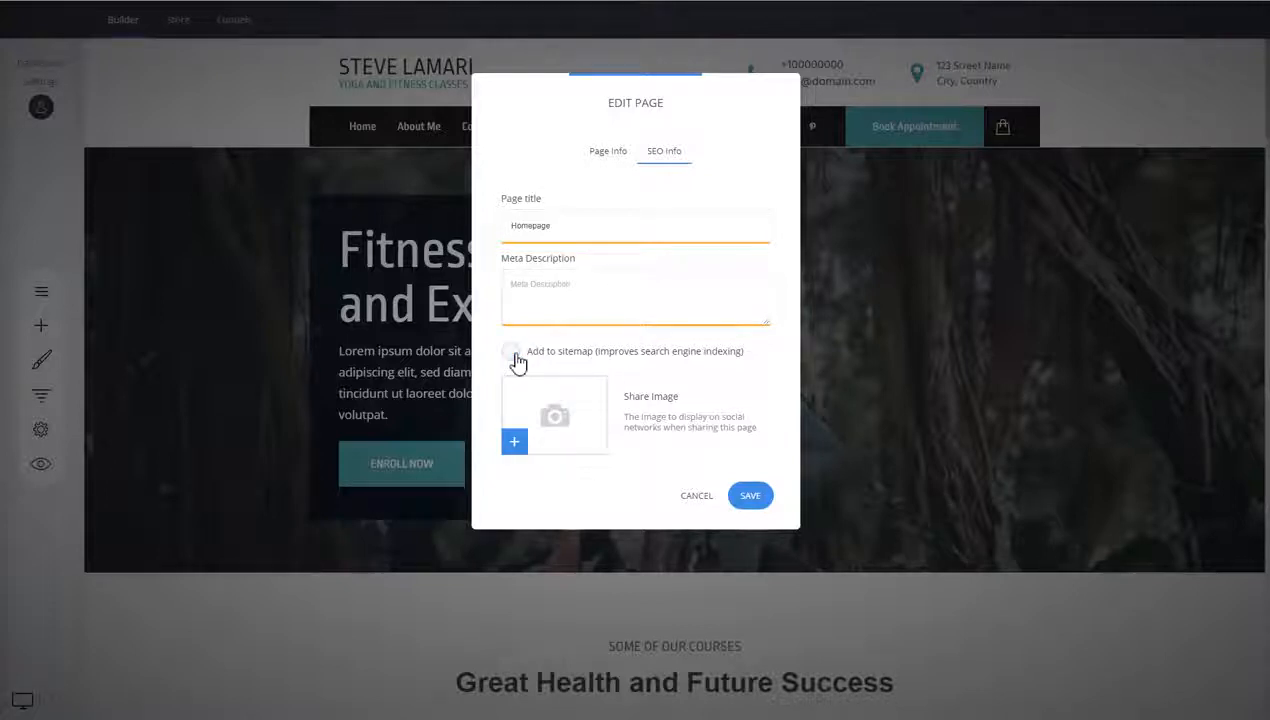
left_click(514, 355)
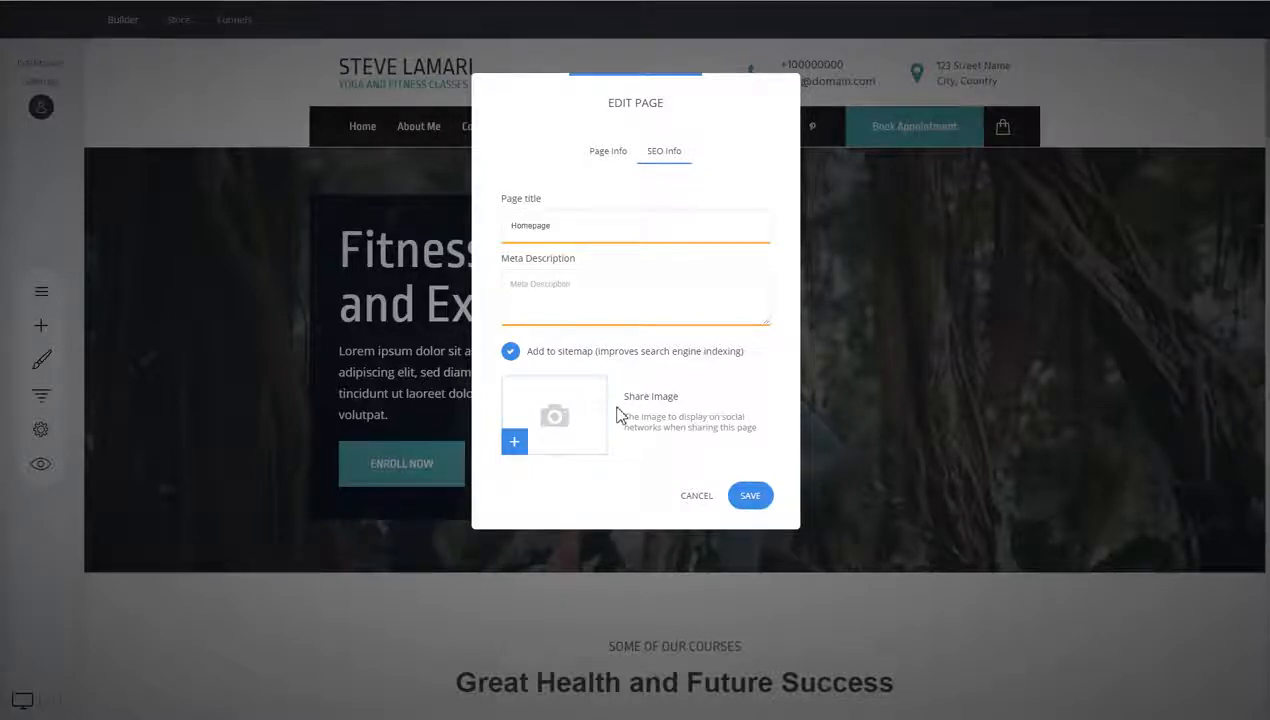
Compare the page name under Page Info with the page title under SEO info
left_click_drag(570, 230, 524, 230)
left_click(608, 153)
left_click_drag(552, 226, 508, 226)
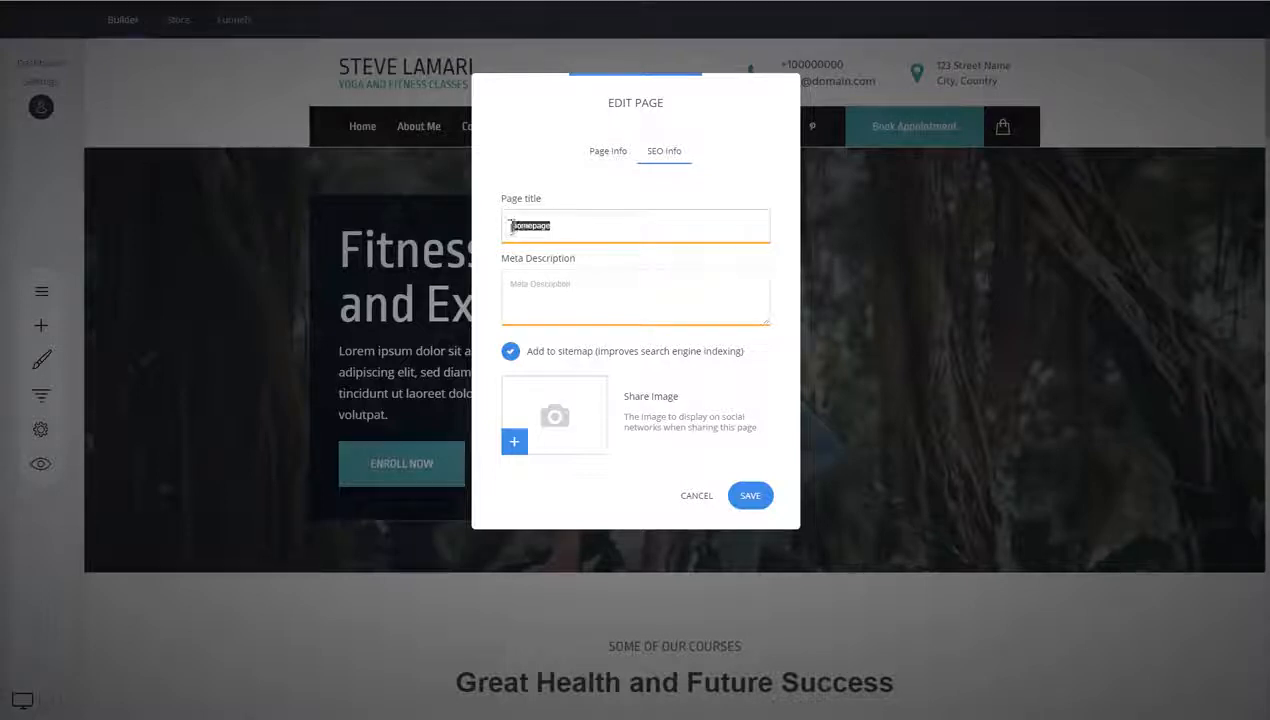
left_click(615, 163)
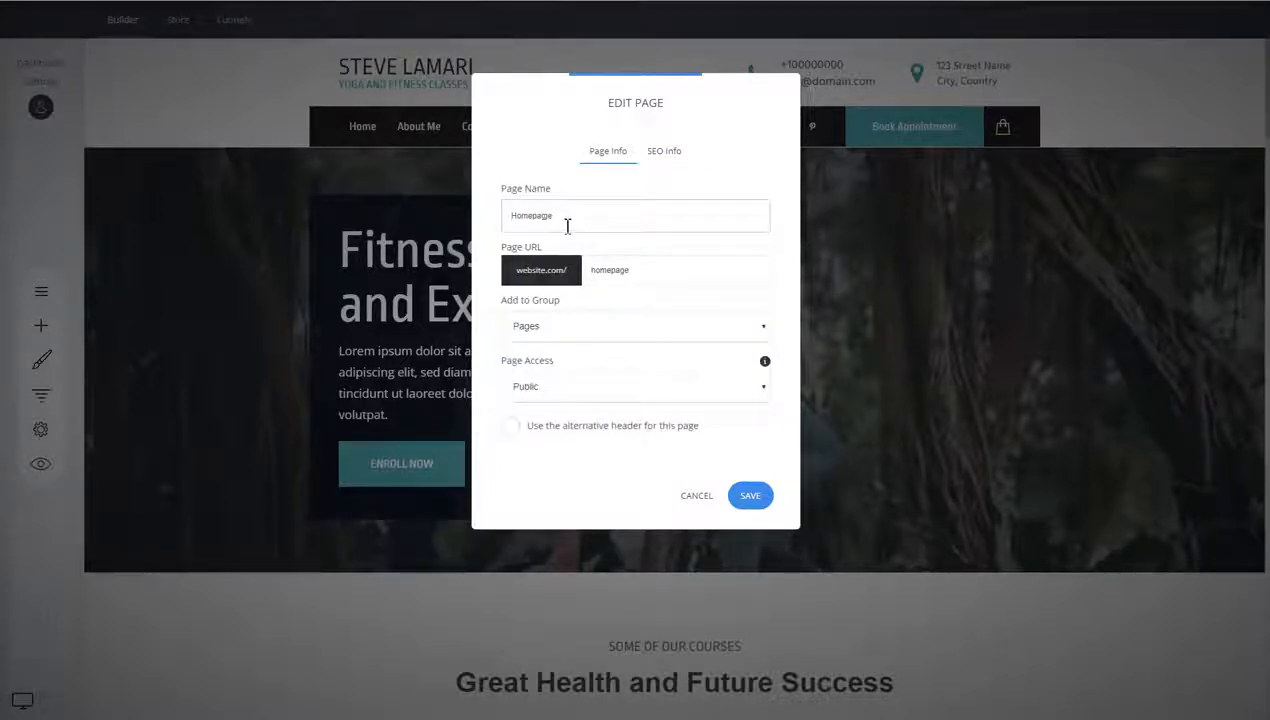
left_click(666, 157)
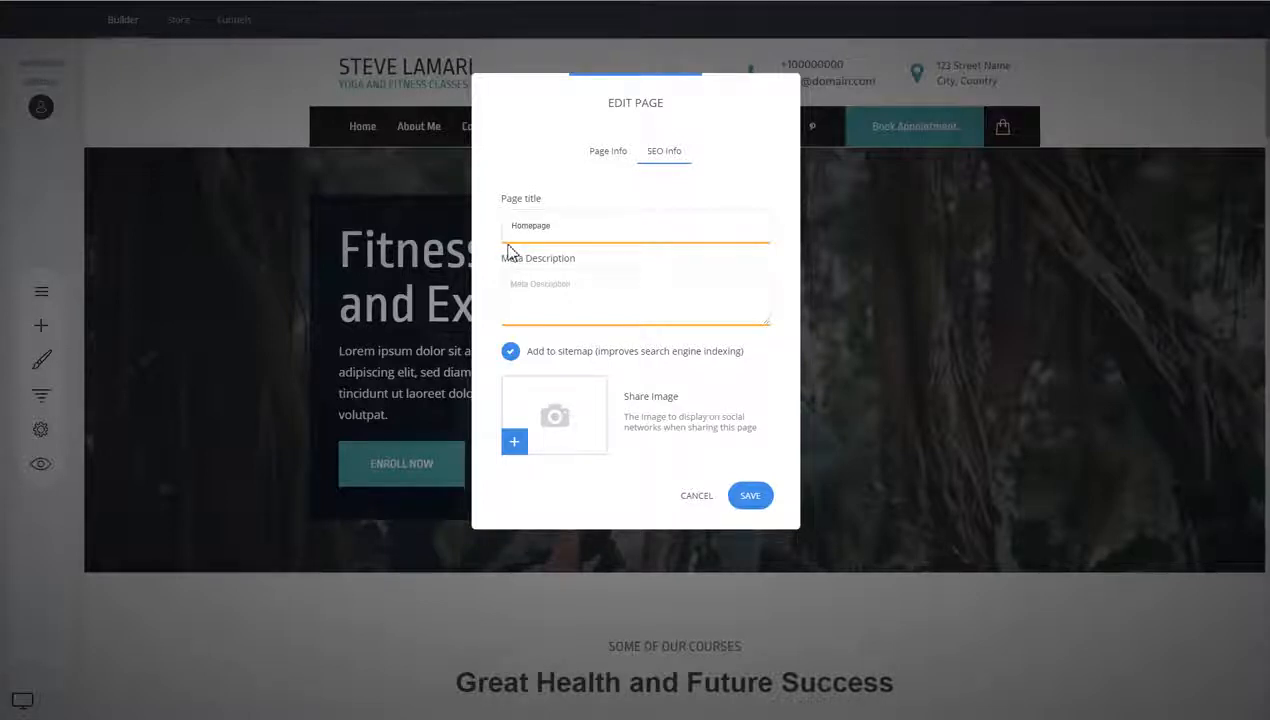
Lengthen the page title by pasting Homepage repeatedly after it
left_click_drag(575, 227, 512, 224)
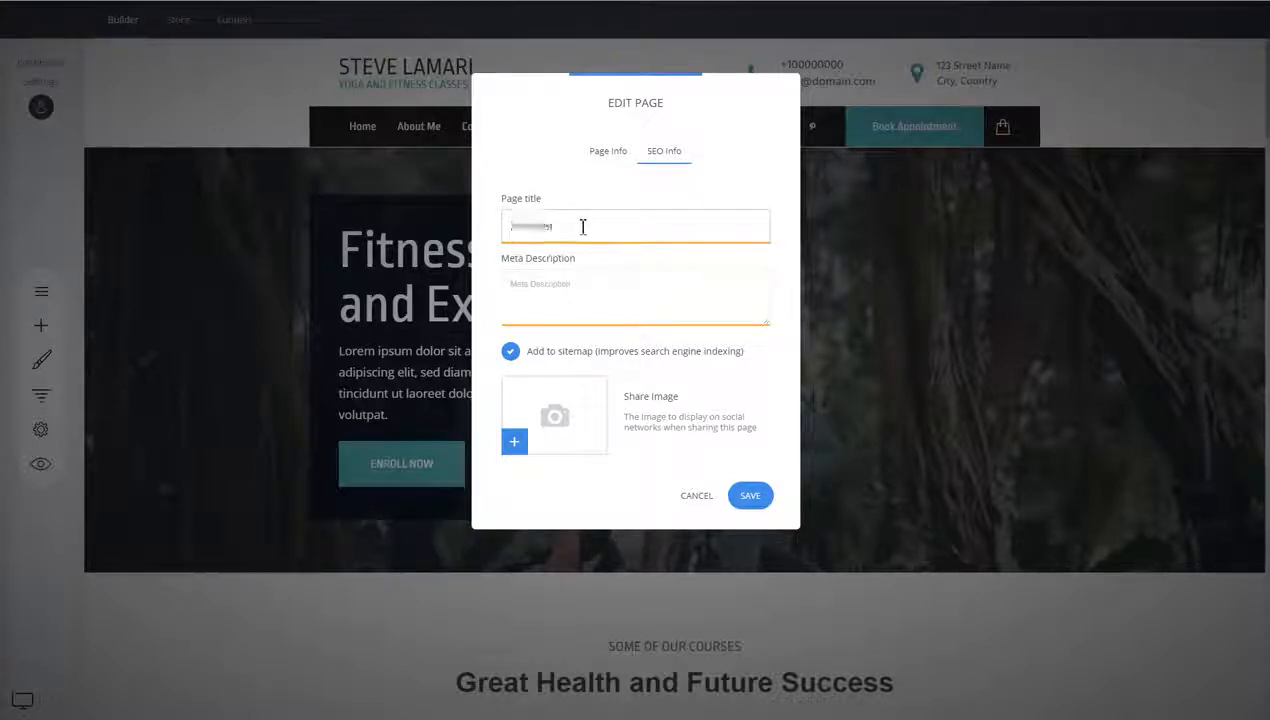
key("ctrl+c")
key("End")
key("ctrl+v")
key("ctrl+v")
key("ctrl+v")
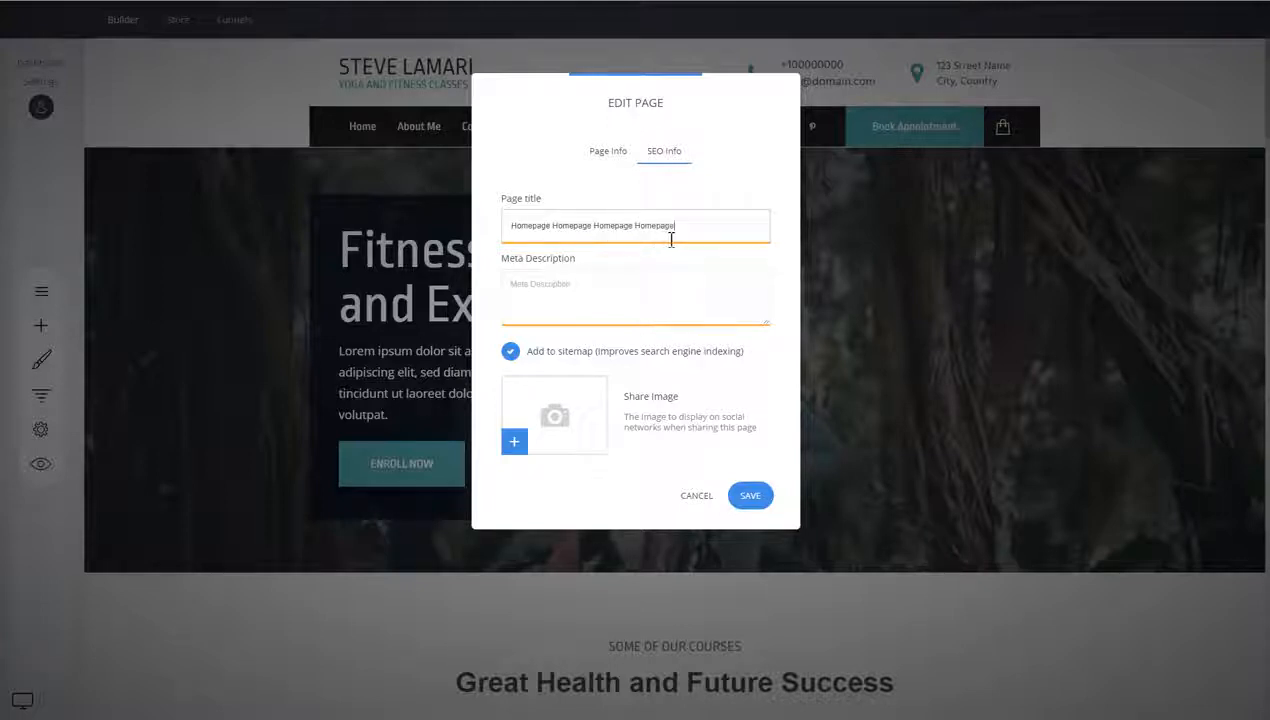
key("ctrl+v")
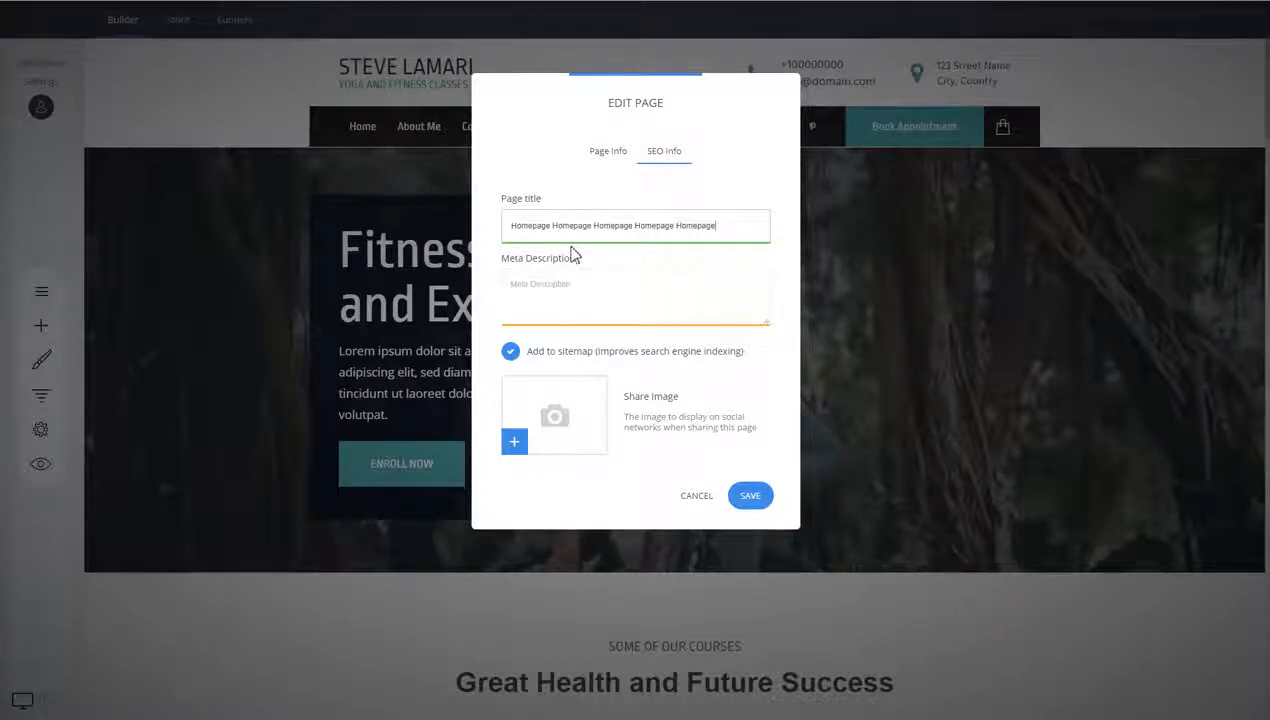
key("ctrl+v")
key("ctrl+v")
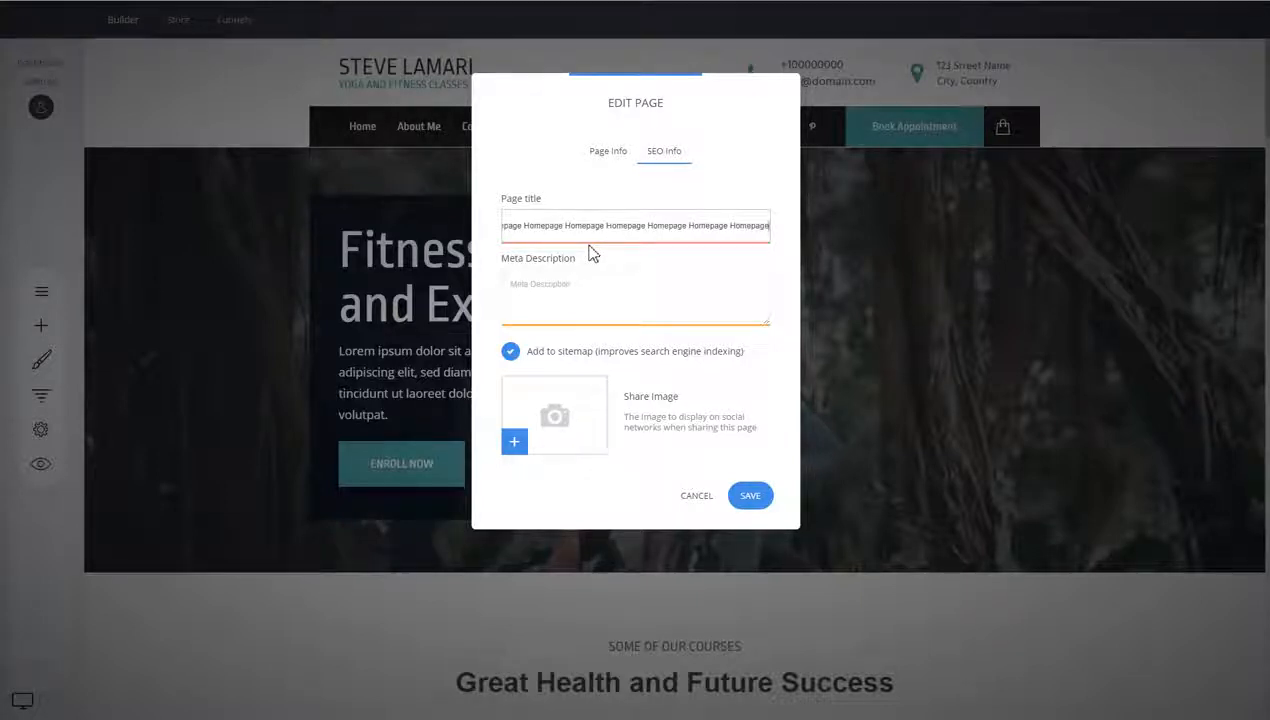
Delete the end of the lengthened page title and cancel the page editing dialog
left_click_drag(638, 232, 785, 249)
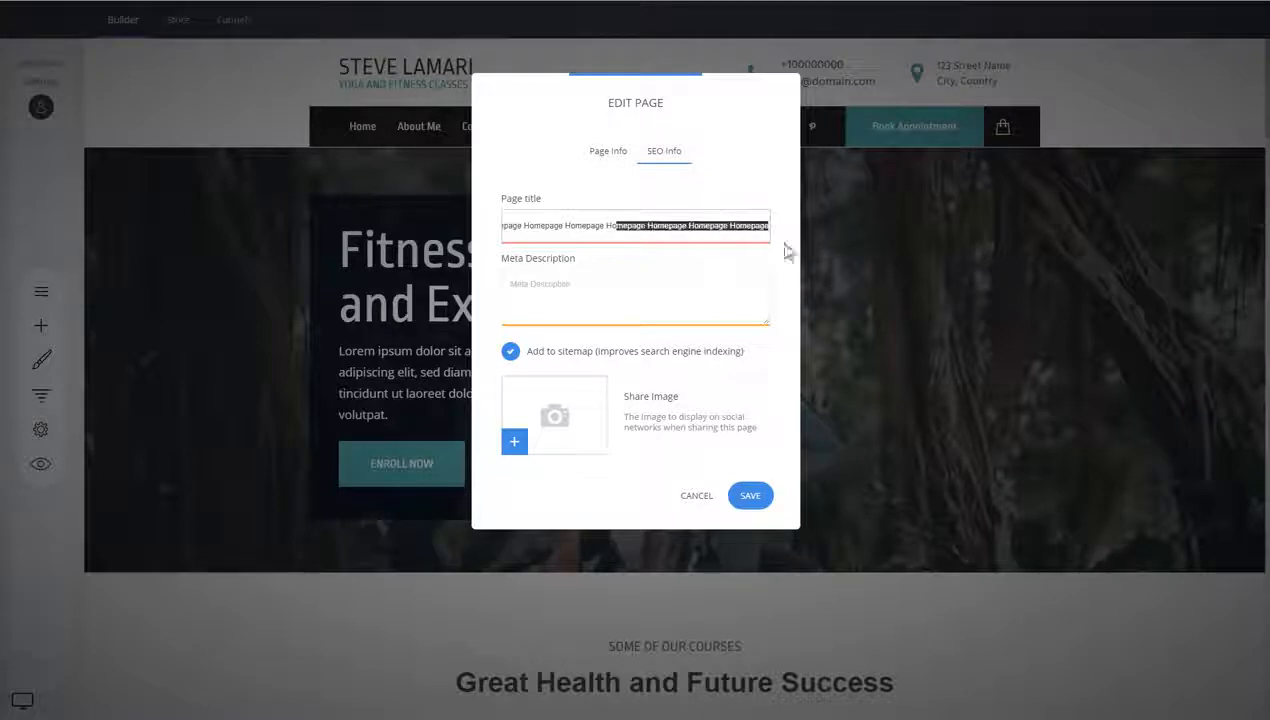
left_click(728, 234)
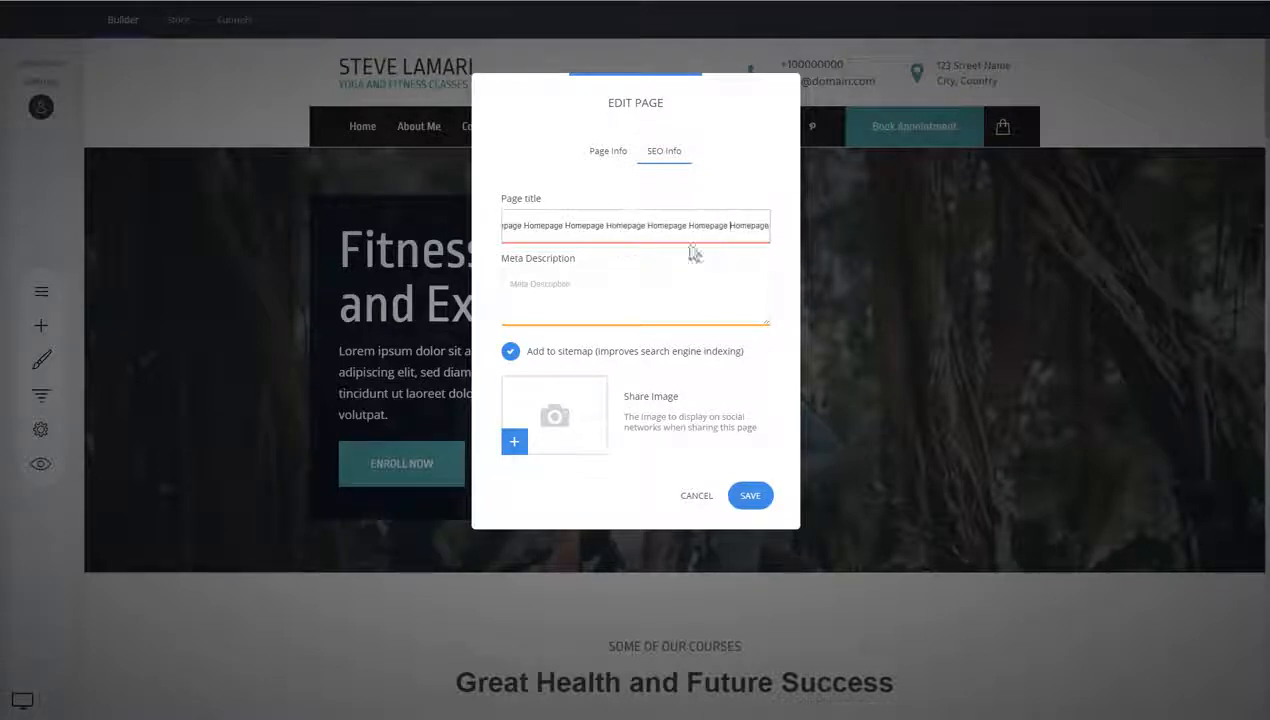
left_click(600, 296)
left_click(668, 229)
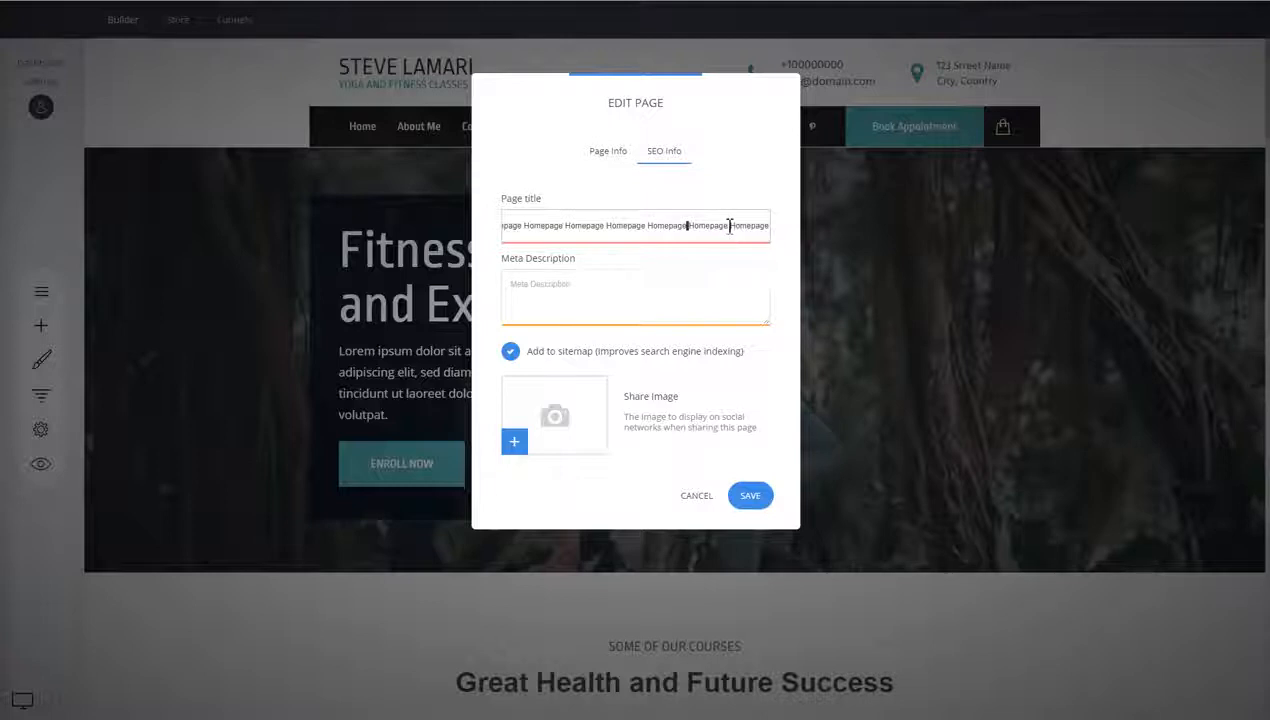
left_click_drag(730, 226, 811, 236)
key("BackSpace")
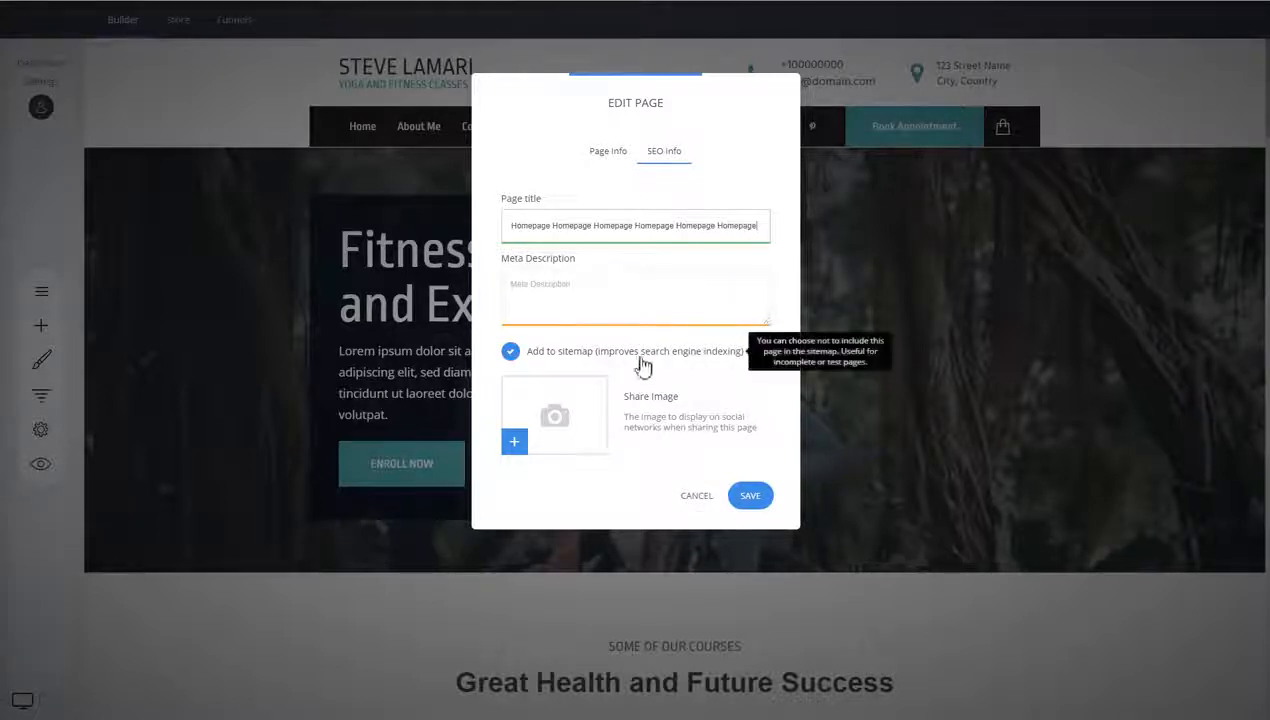
left_click(696, 502)
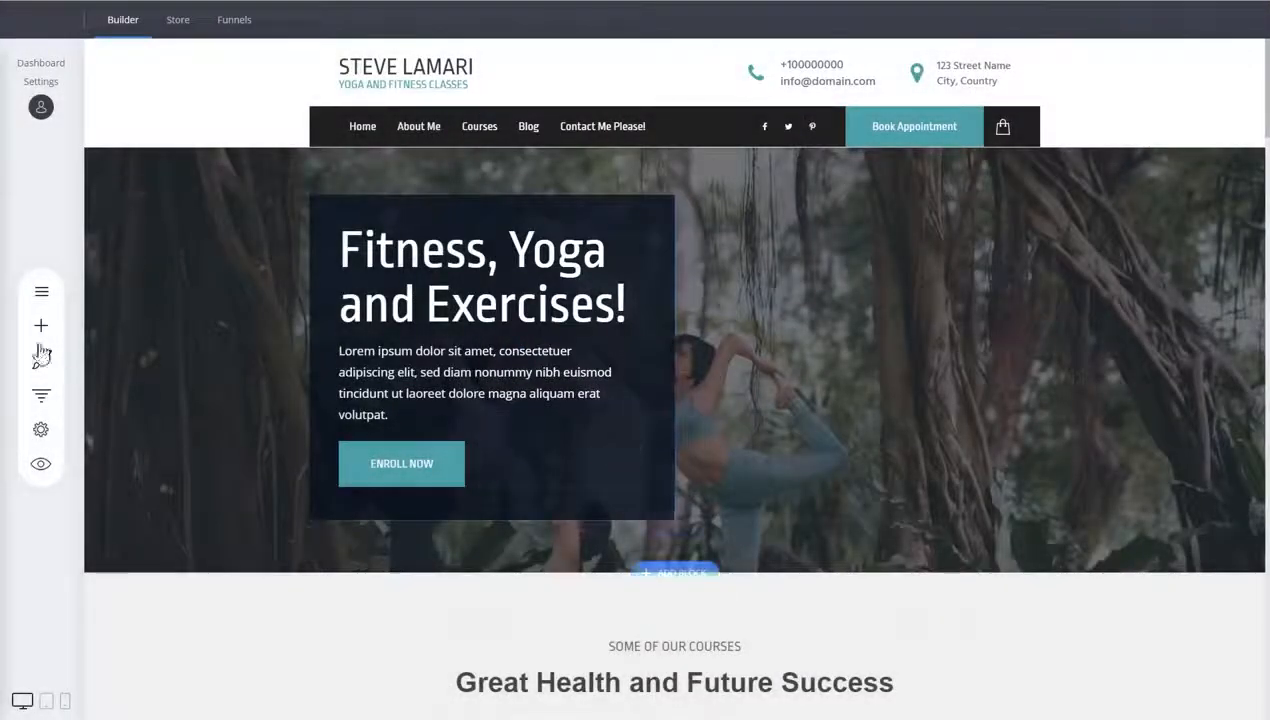
Open the Coming soon page's settings from the pages list and view its SEO info before cancelling
left_click(41, 292)
mouse_move(227, 181)
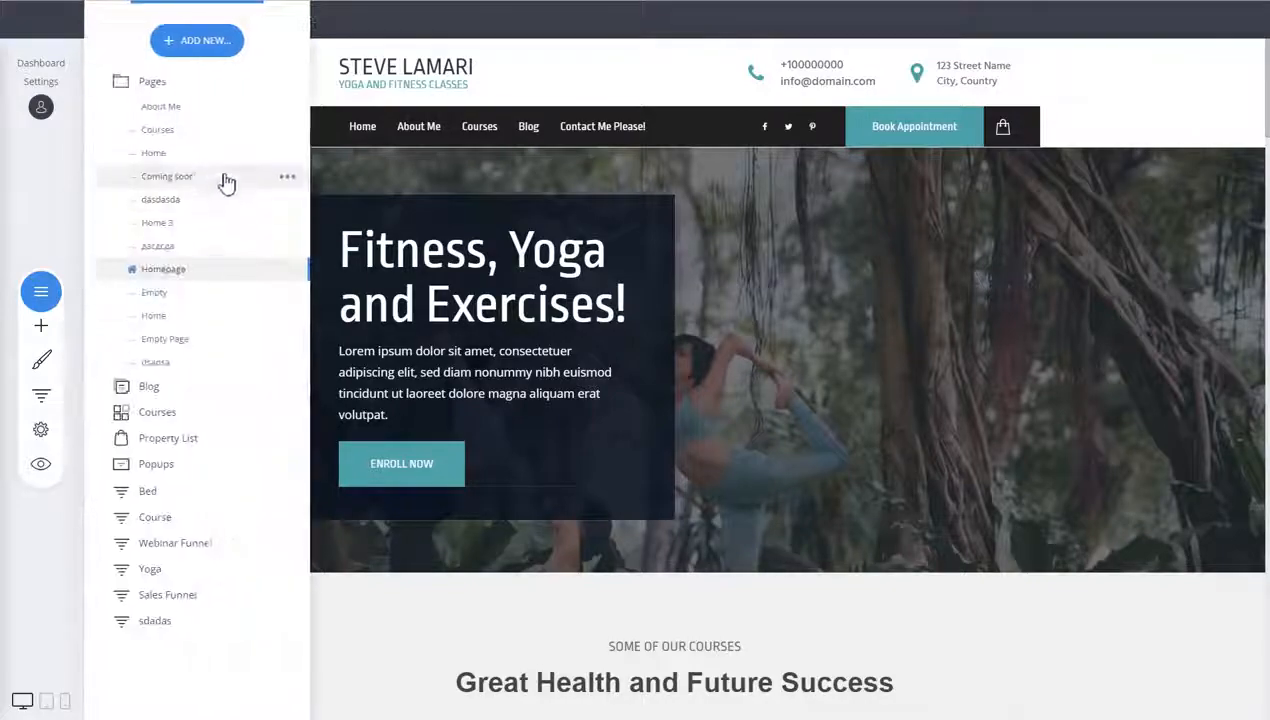
left_click(284, 181)
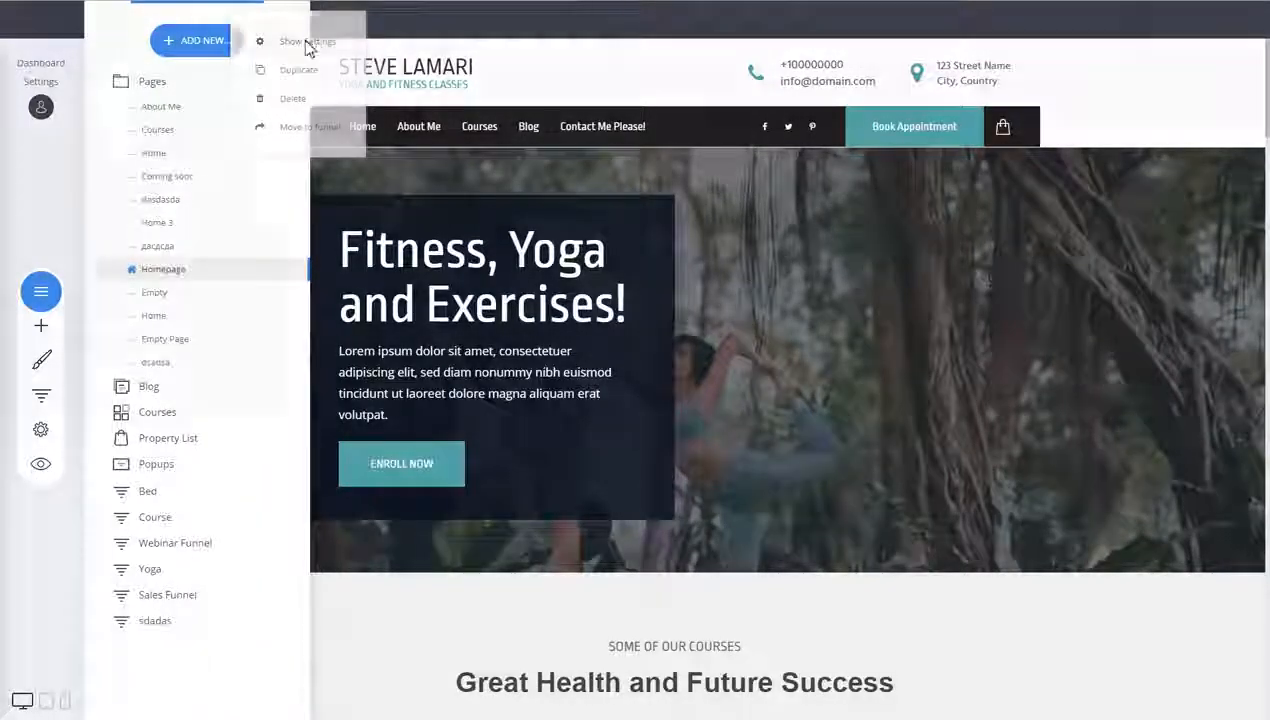
left_click(307, 45)
left_click(664, 156)
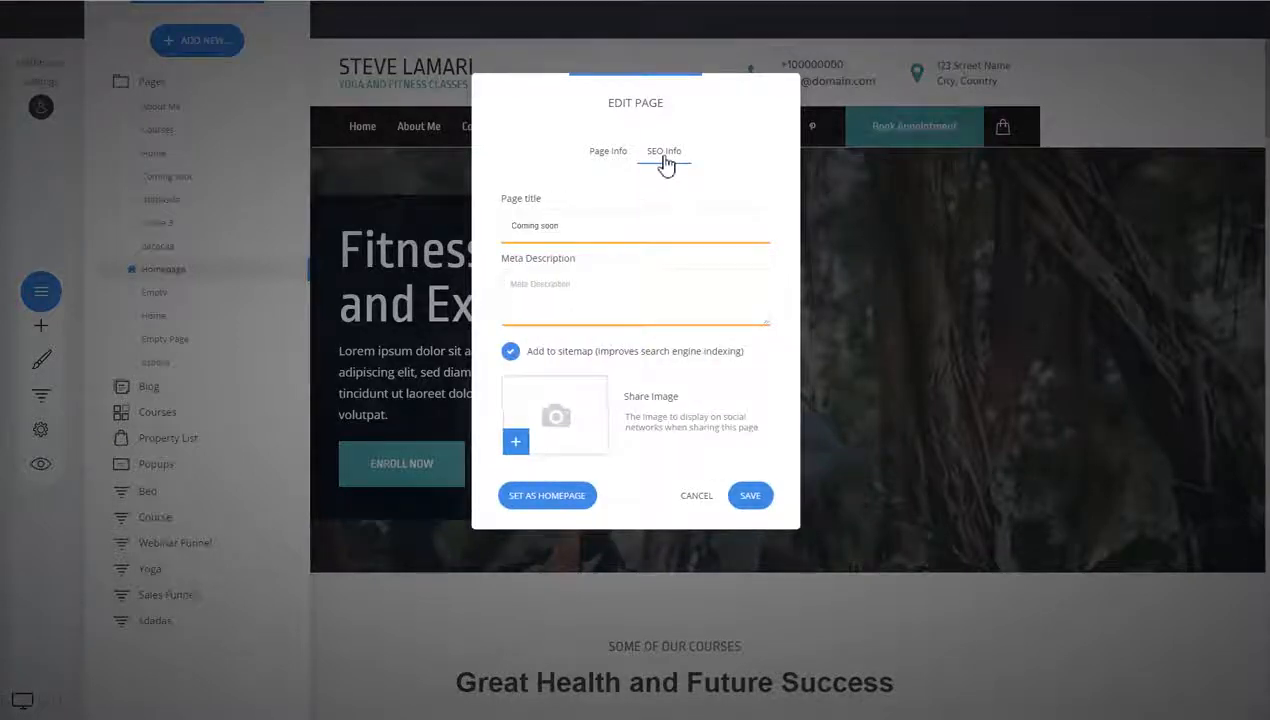
left_click(700, 497)
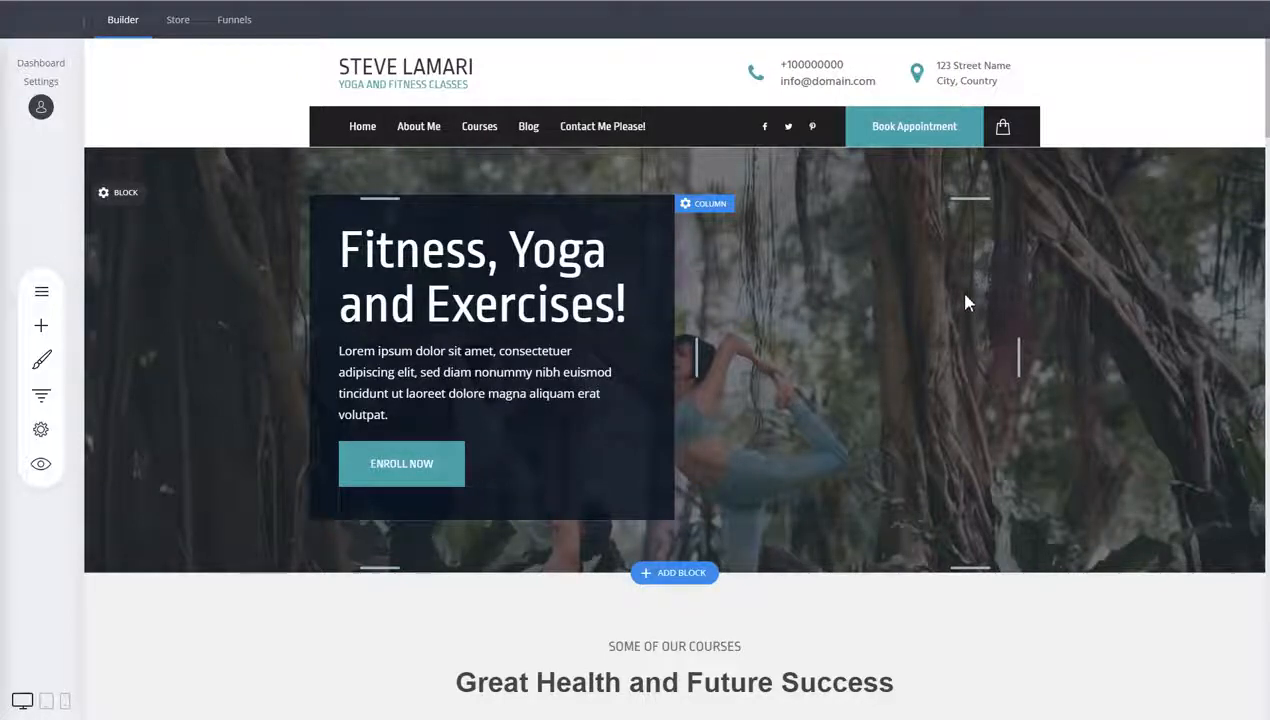
Inspect the header level options of the hero heading Fitness, Yoga and Exercises!
scroll(967, 300, "down", 1)
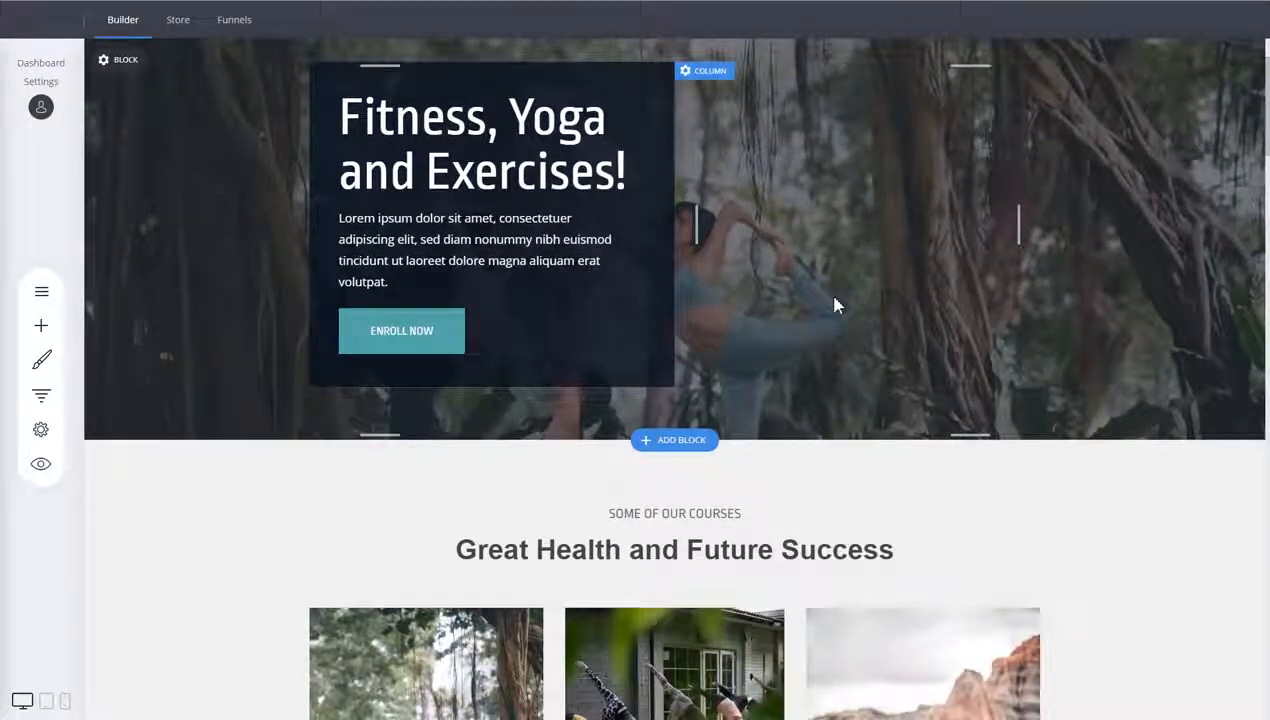
scroll(832, 285, "up", 1)
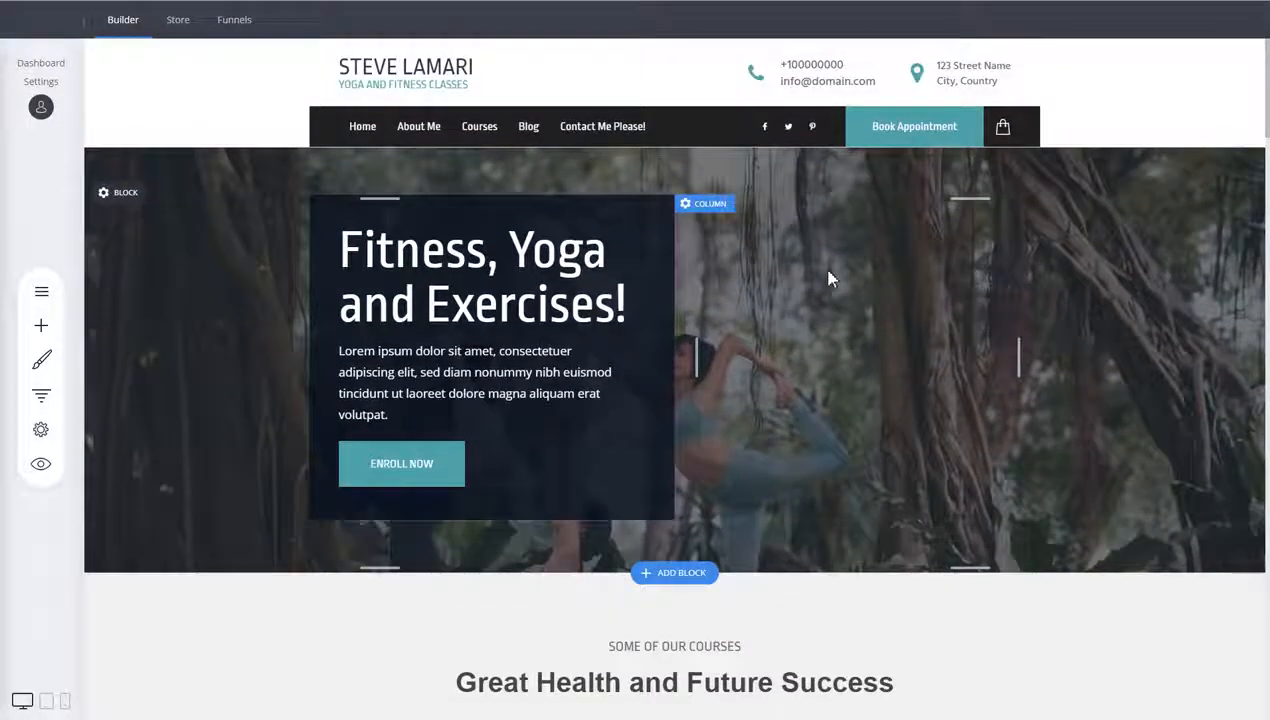
left_click(439, 253)
left_click(439, 253)
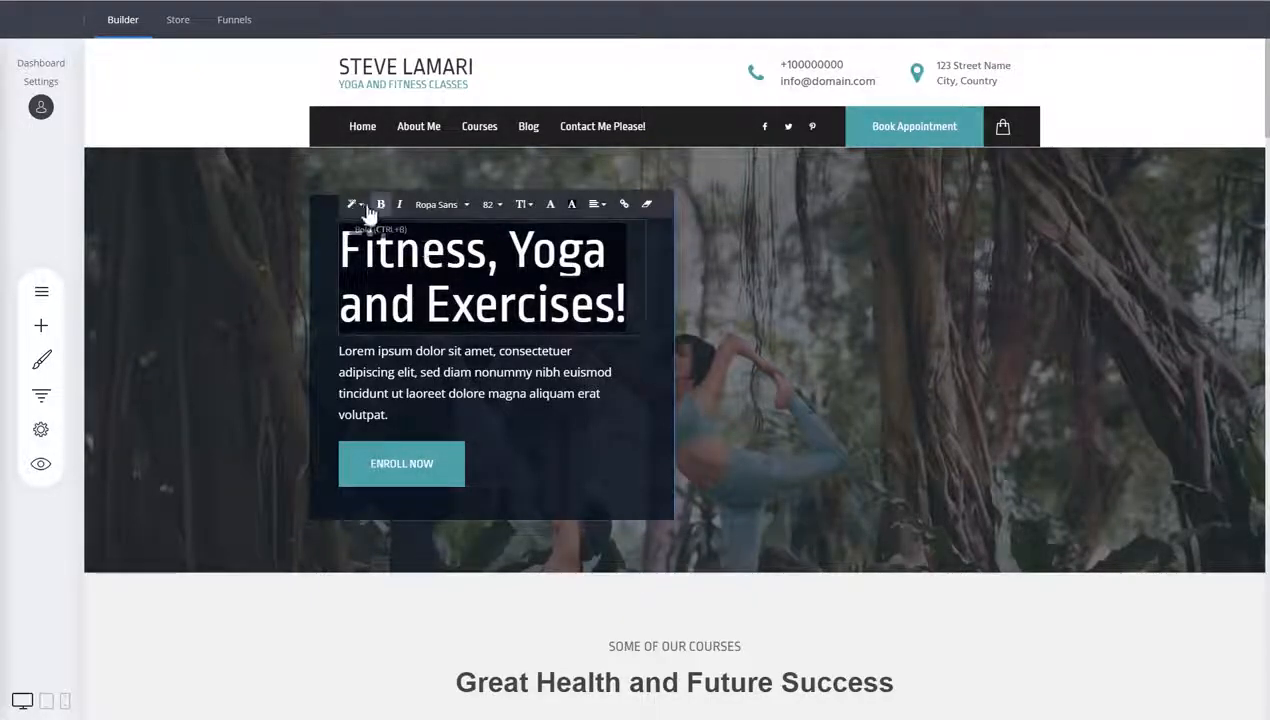
left_click(354, 204)
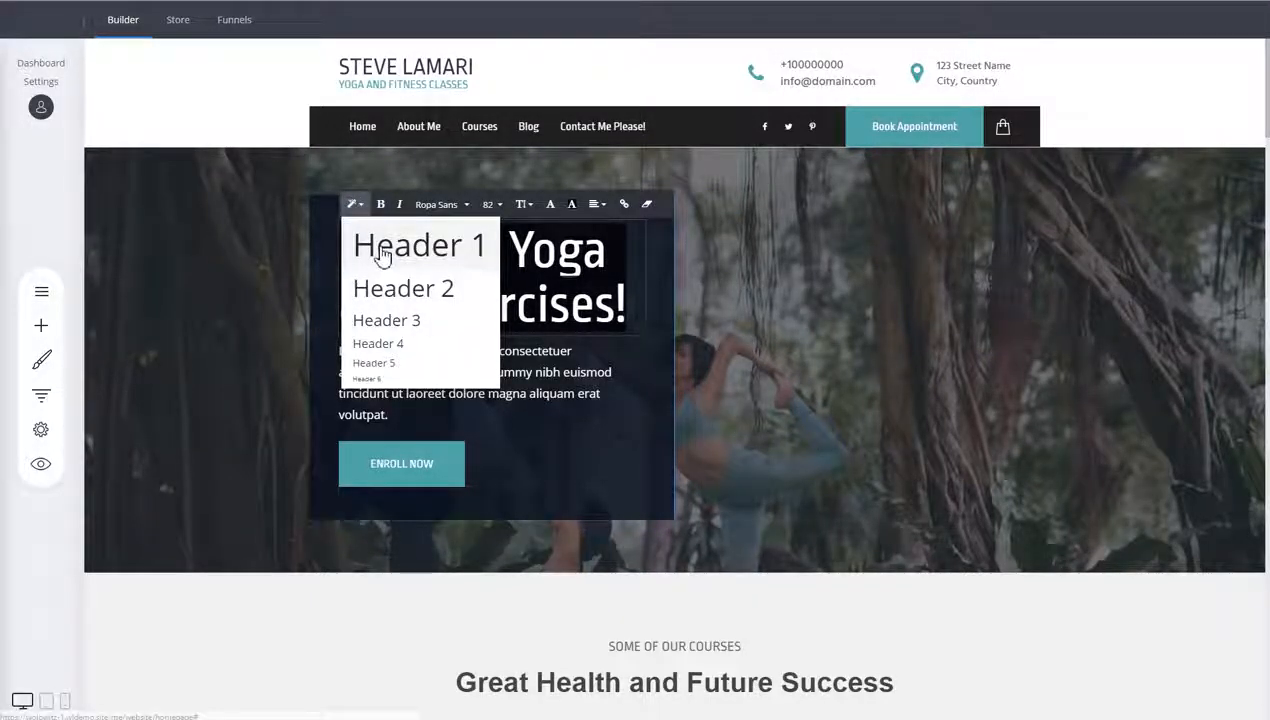
left_click(780, 300)
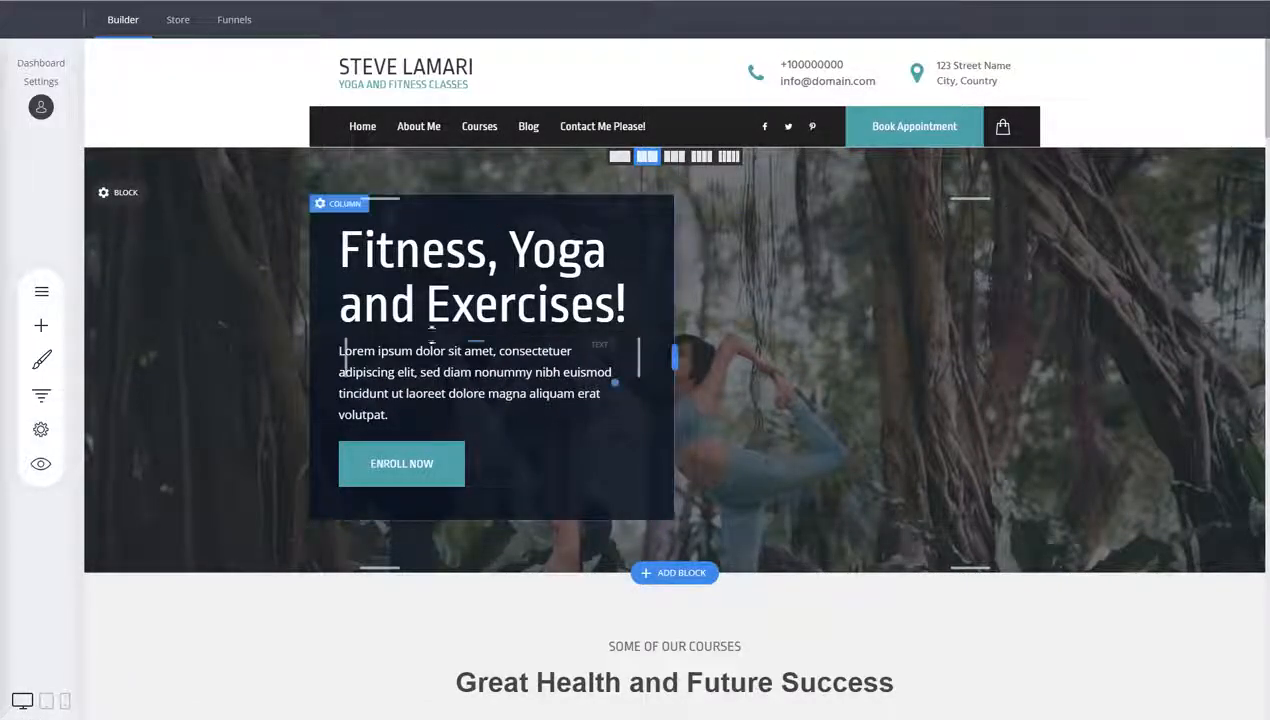
Inspect the header level of the Great Health and Future Success heading
scroll(499, 482, "down", 2)
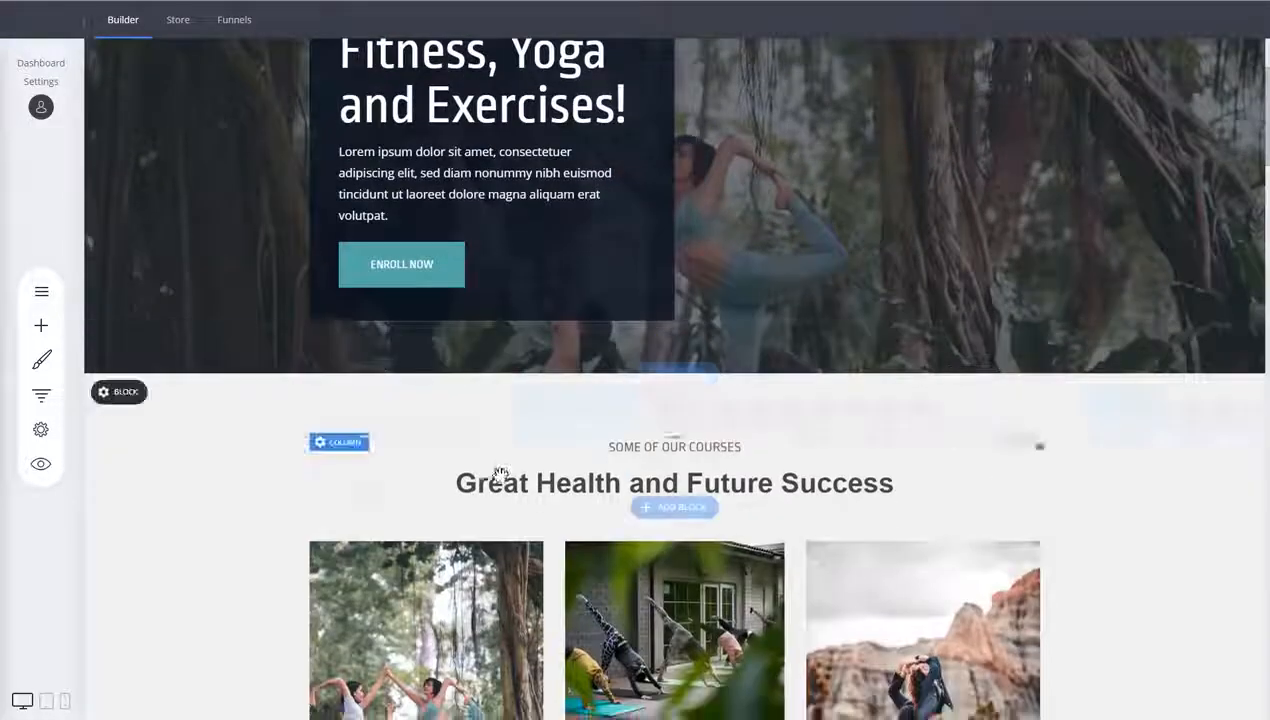
left_click(499, 482)
double_click(499, 482)
left_click(320, 447)
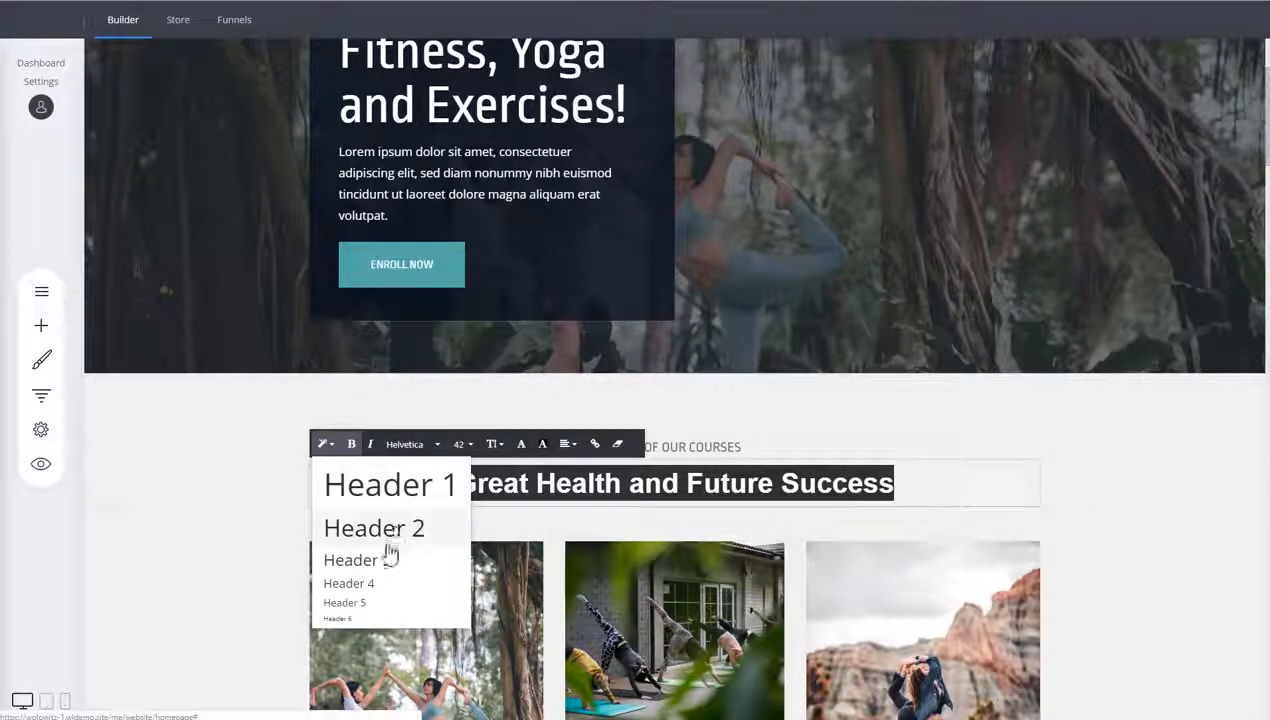
left_click(1103, 485)
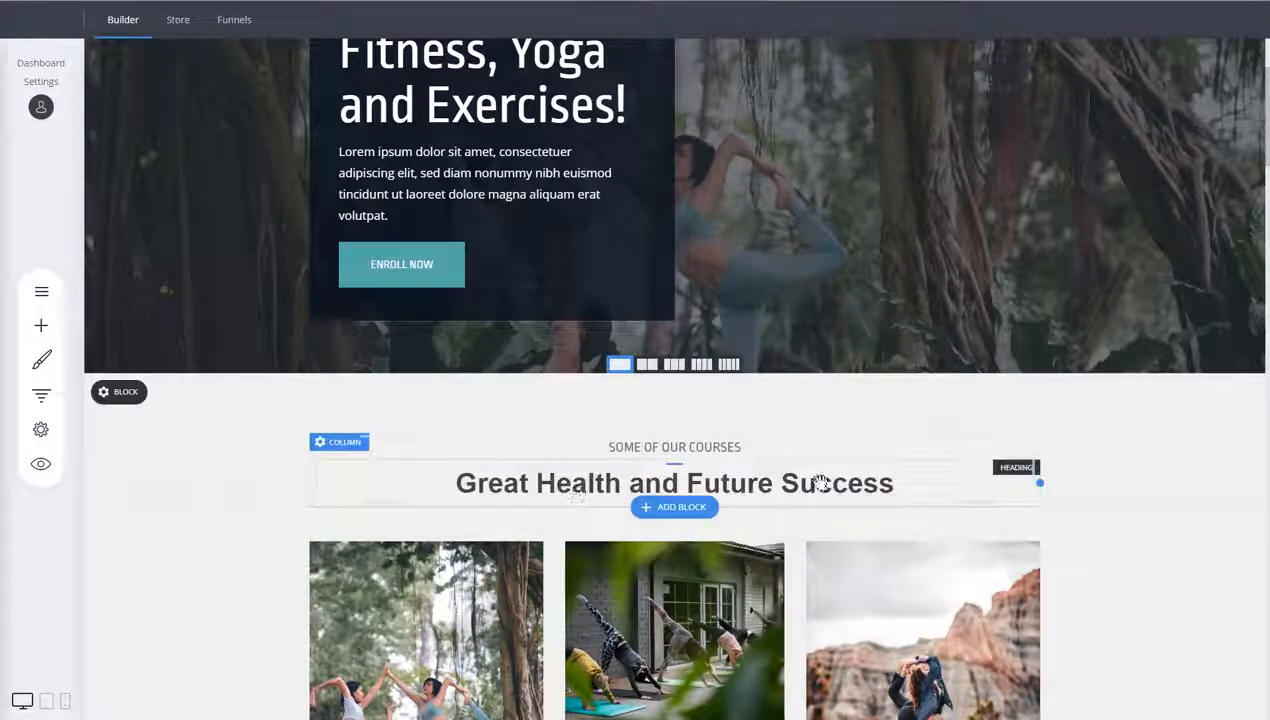
scroll(1105, 445, "down", 3)
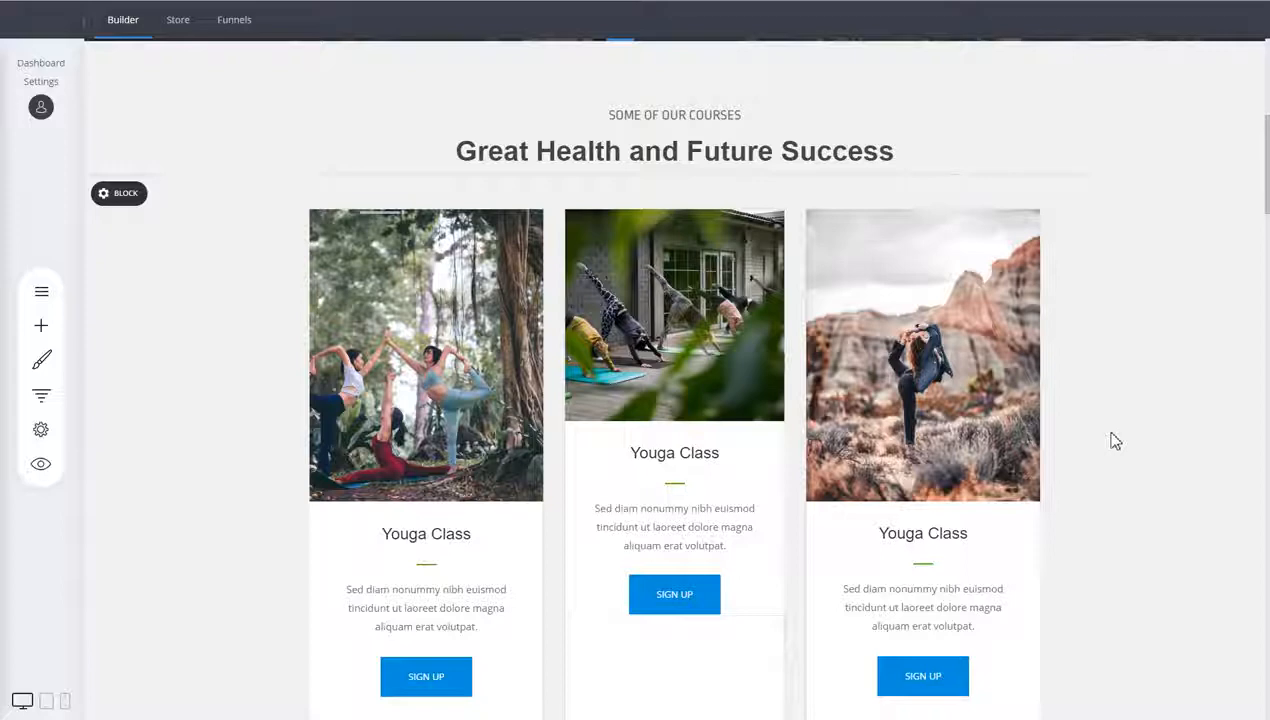
scroll(1115, 437, "down", 1)
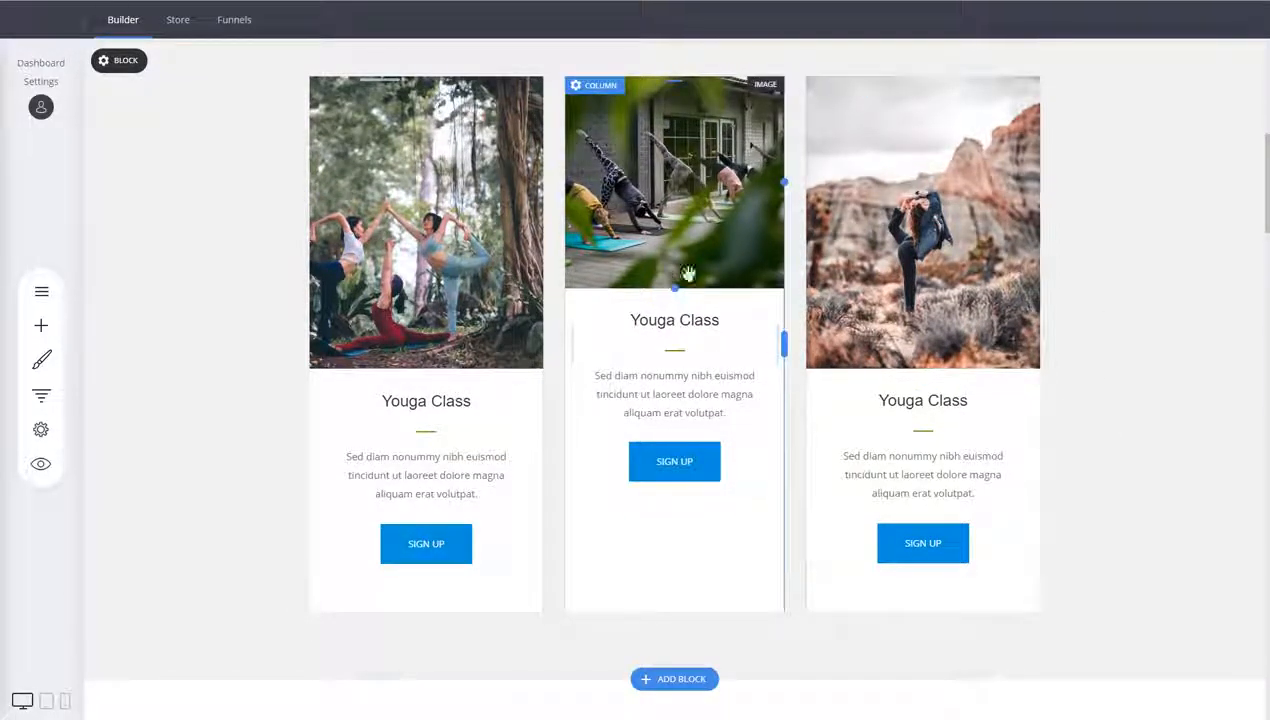
Open the middle course image's settings and examine its image description (alt text) field, then close the panel
scroll(1088, 304, "up", 1)
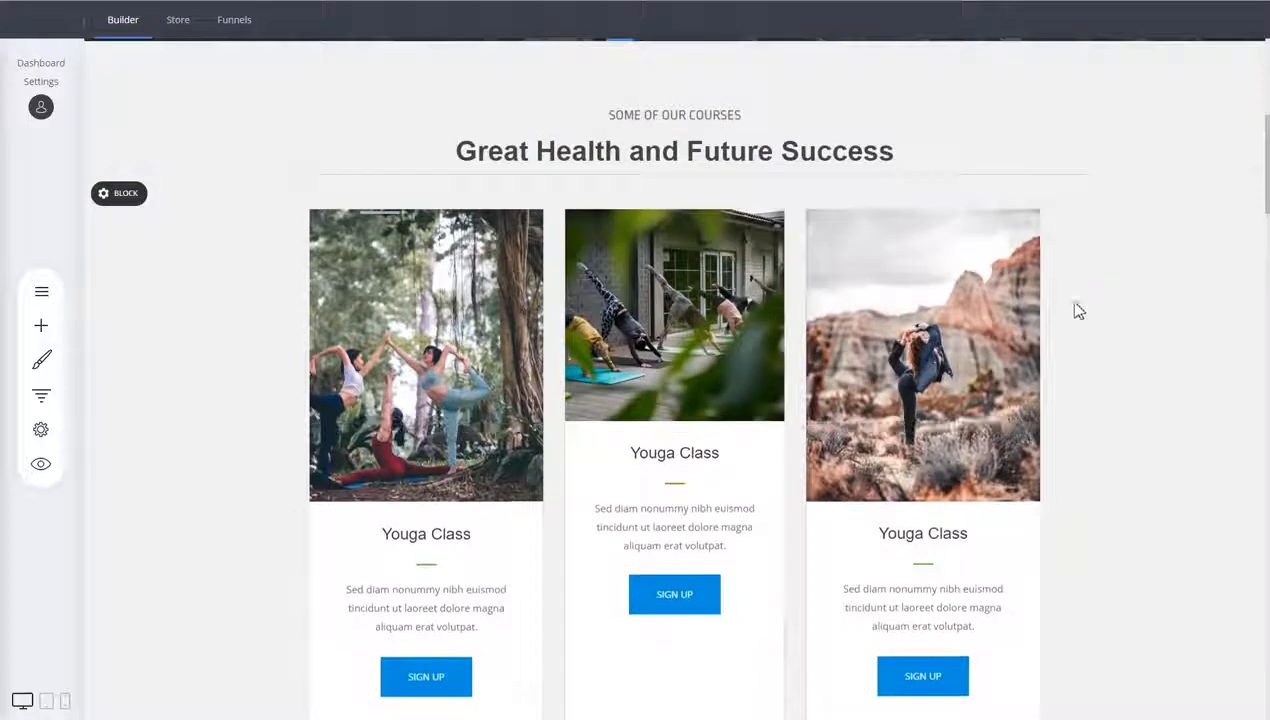
left_click(650, 328)
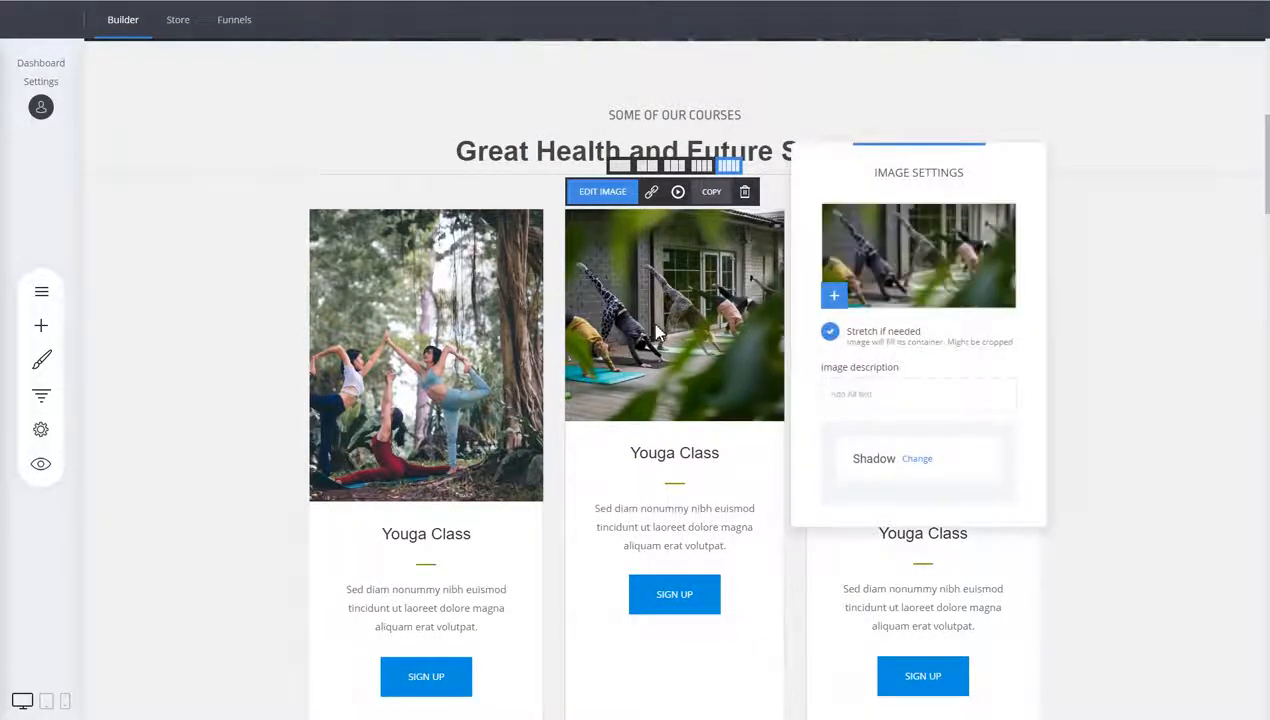
left_click(685, 333)
left_click_drag(885, 173, 893, 127)
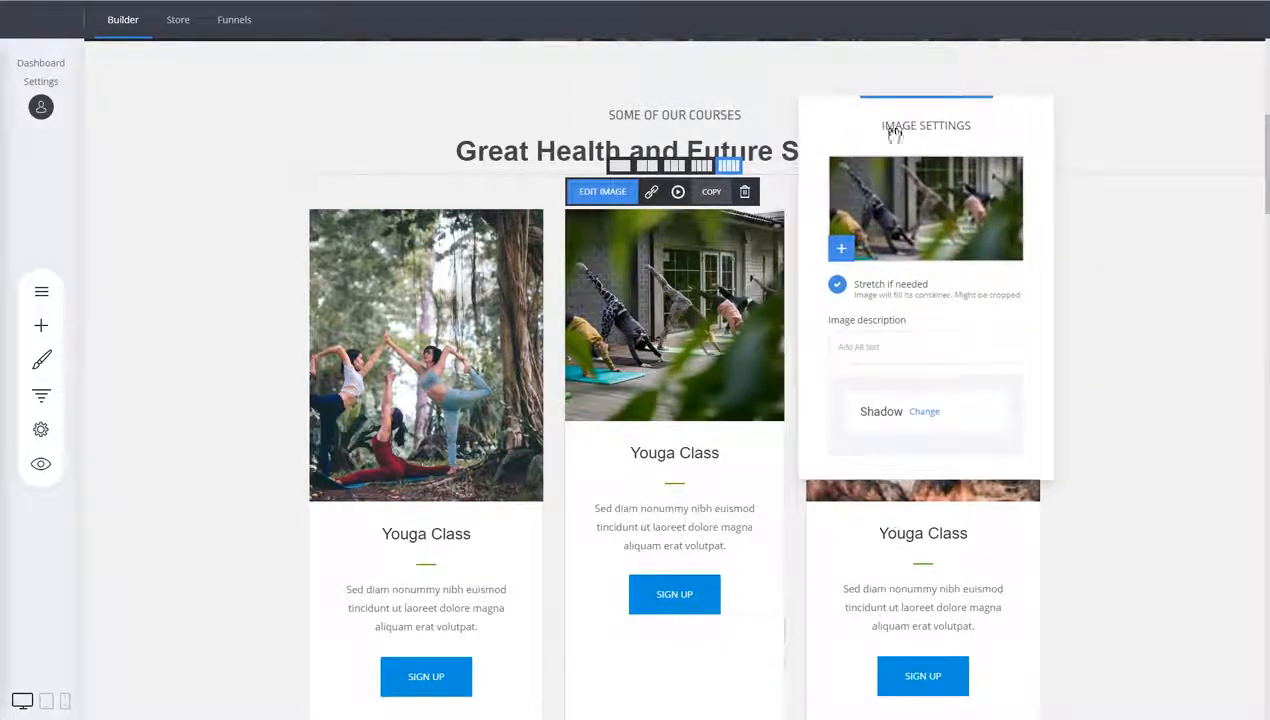
left_click(864, 347)
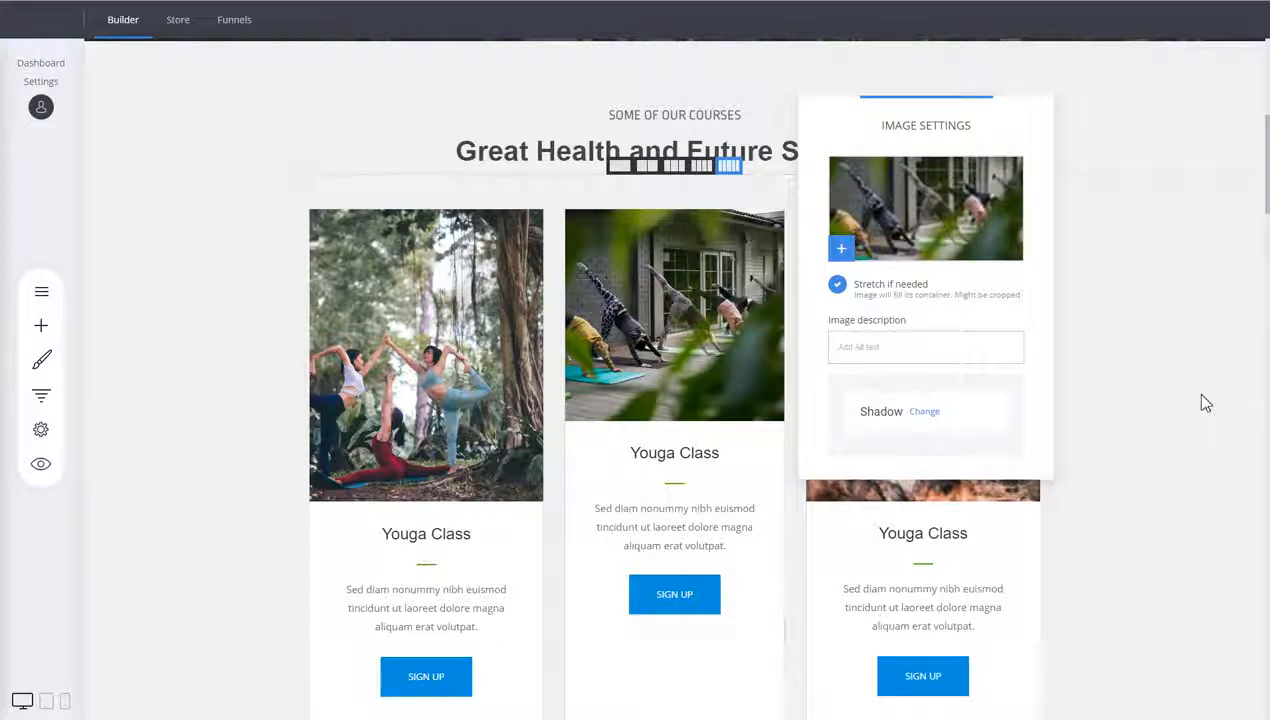
left_click(1192, 335)
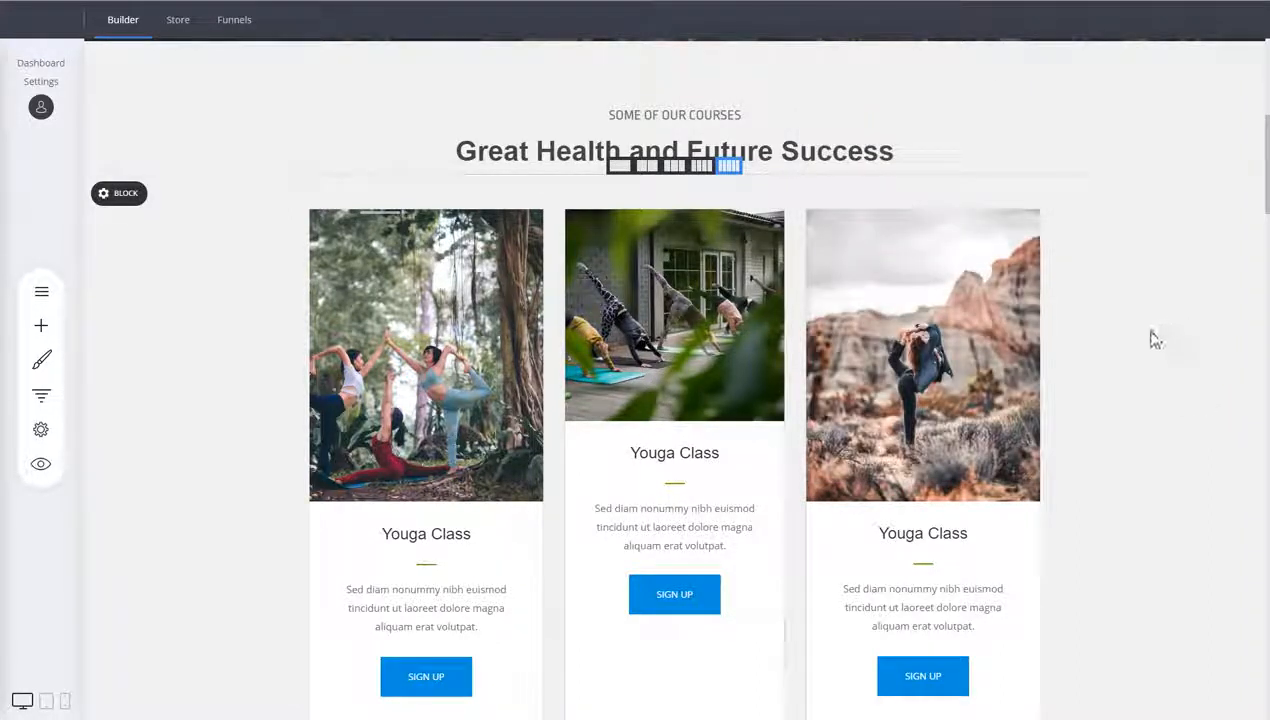
Scroll through the lower page sections, then open the builder settings menu showing Page SEO and close it
scroll(1140, 350, "down", 15)
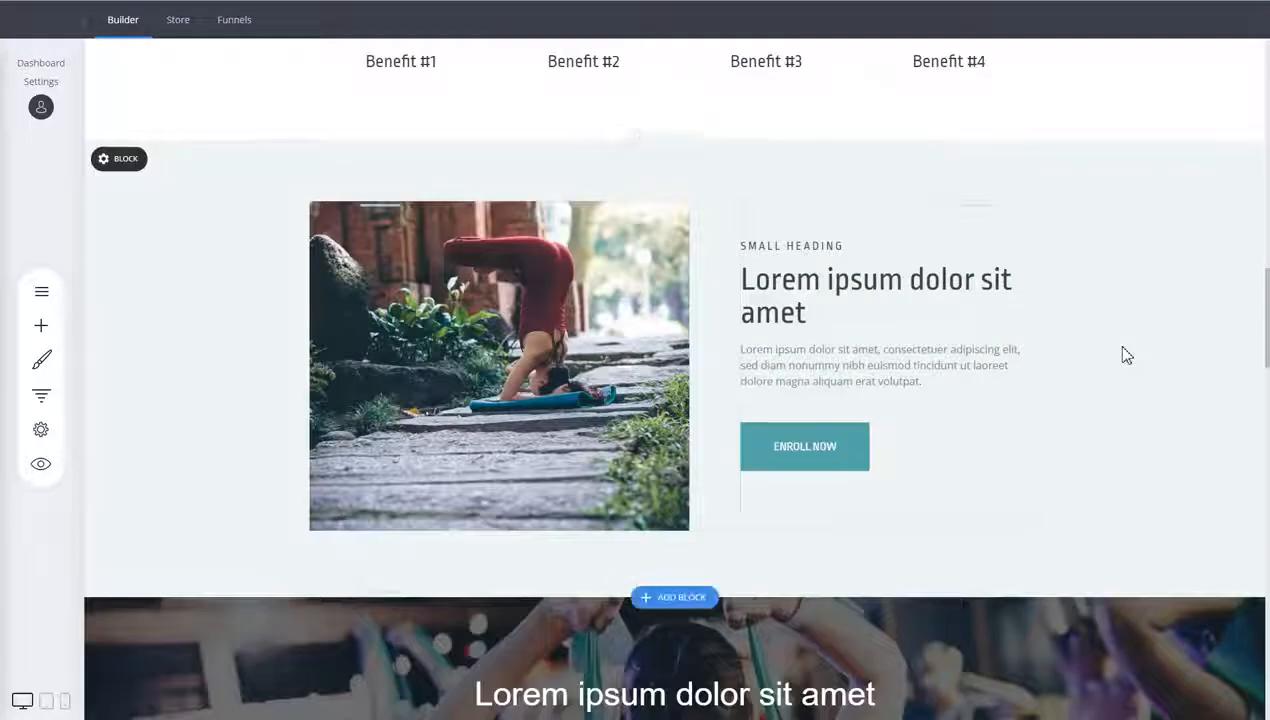
scroll(1124, 355, "down", 3)
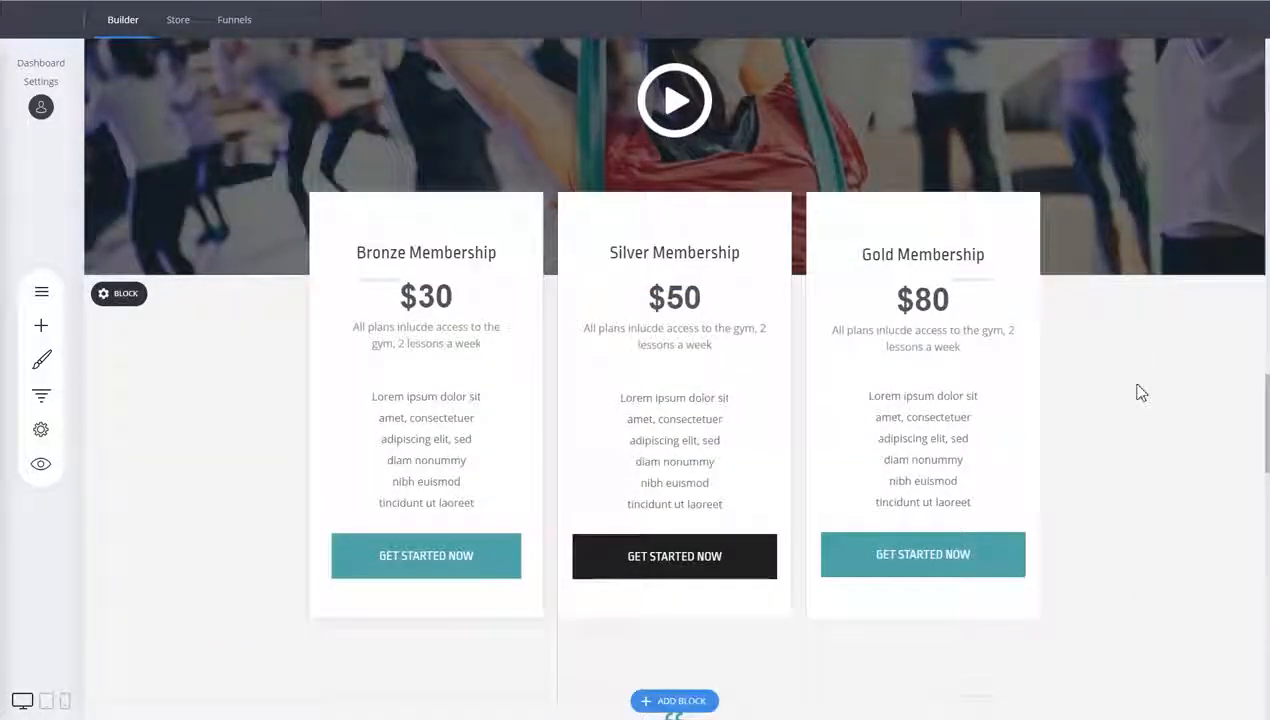
scroll(1136, 385, "down", 3)
scroll(1134, 380, "up", 7)
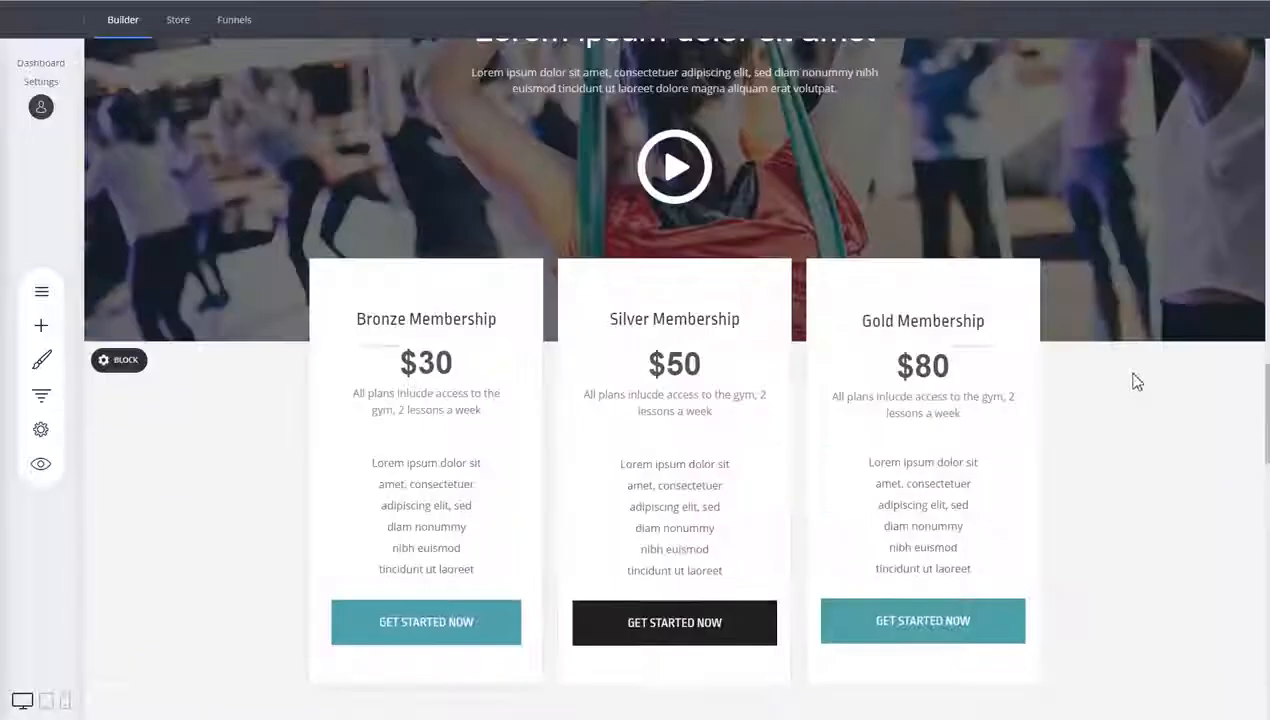
scroll(1134, 375, "up", 8)
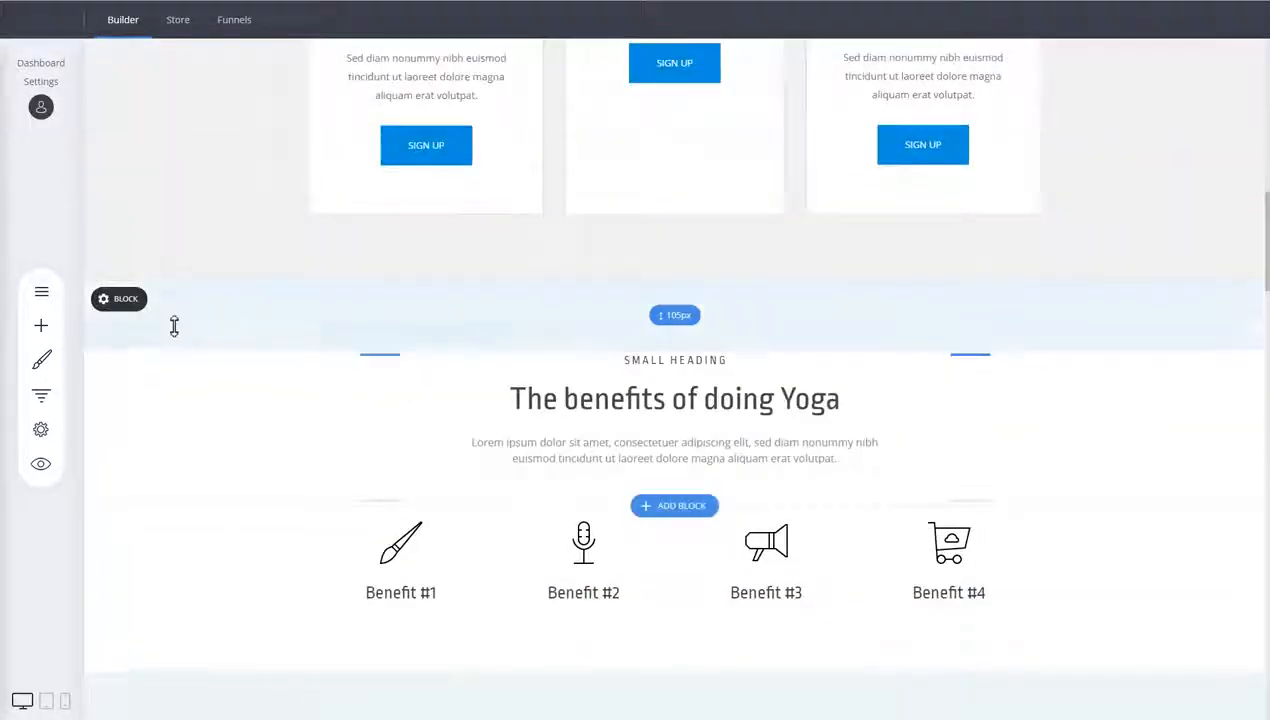
scroll(179, 383, "up", 10)
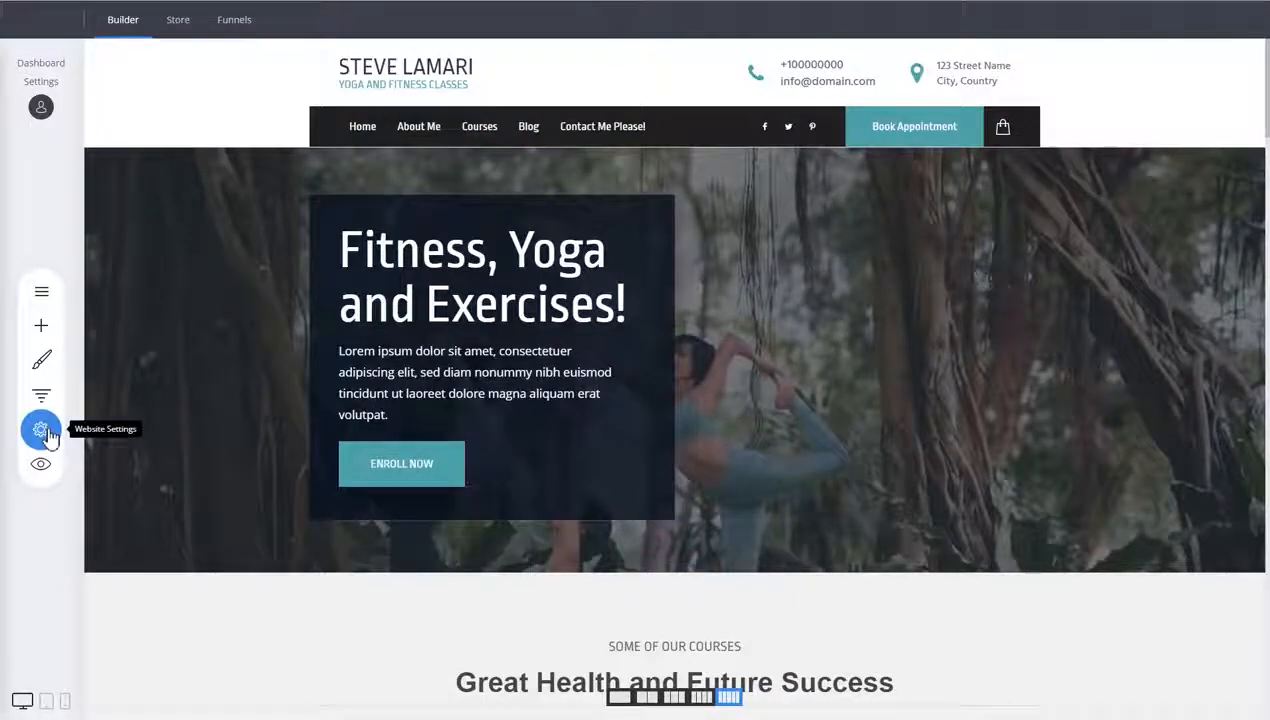
left_click(41, 429)
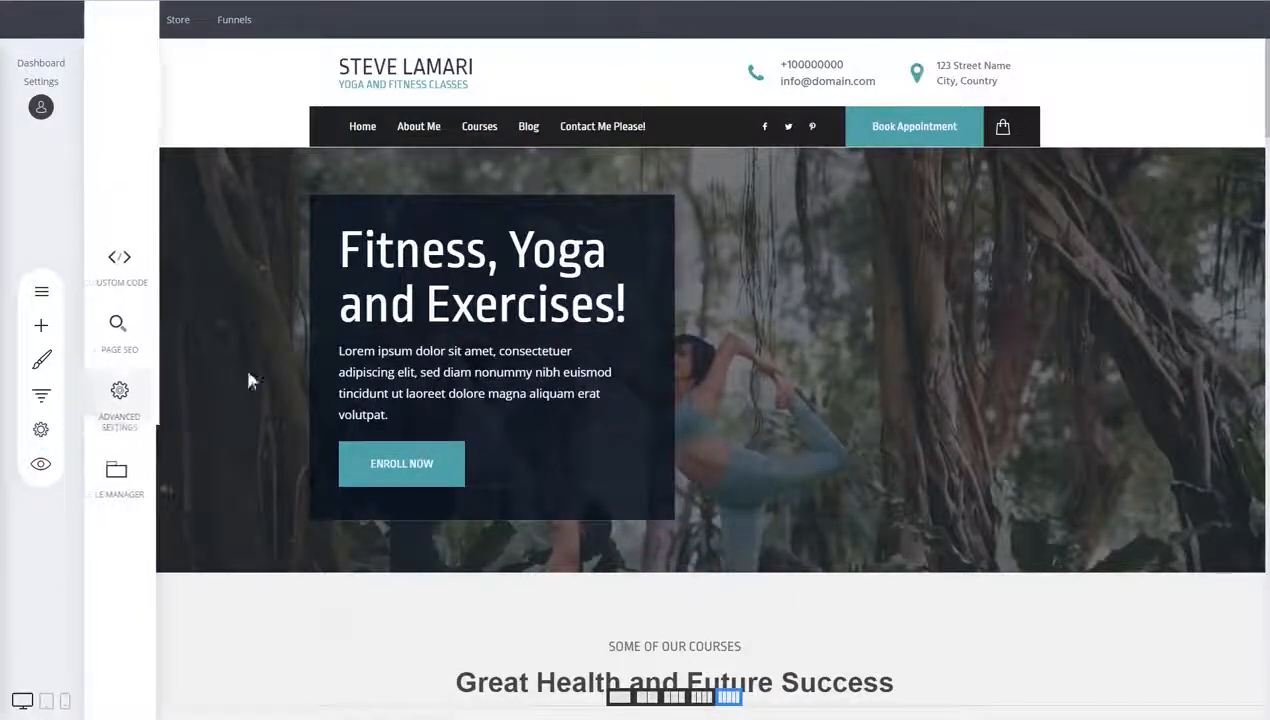
left_click(226, 291)
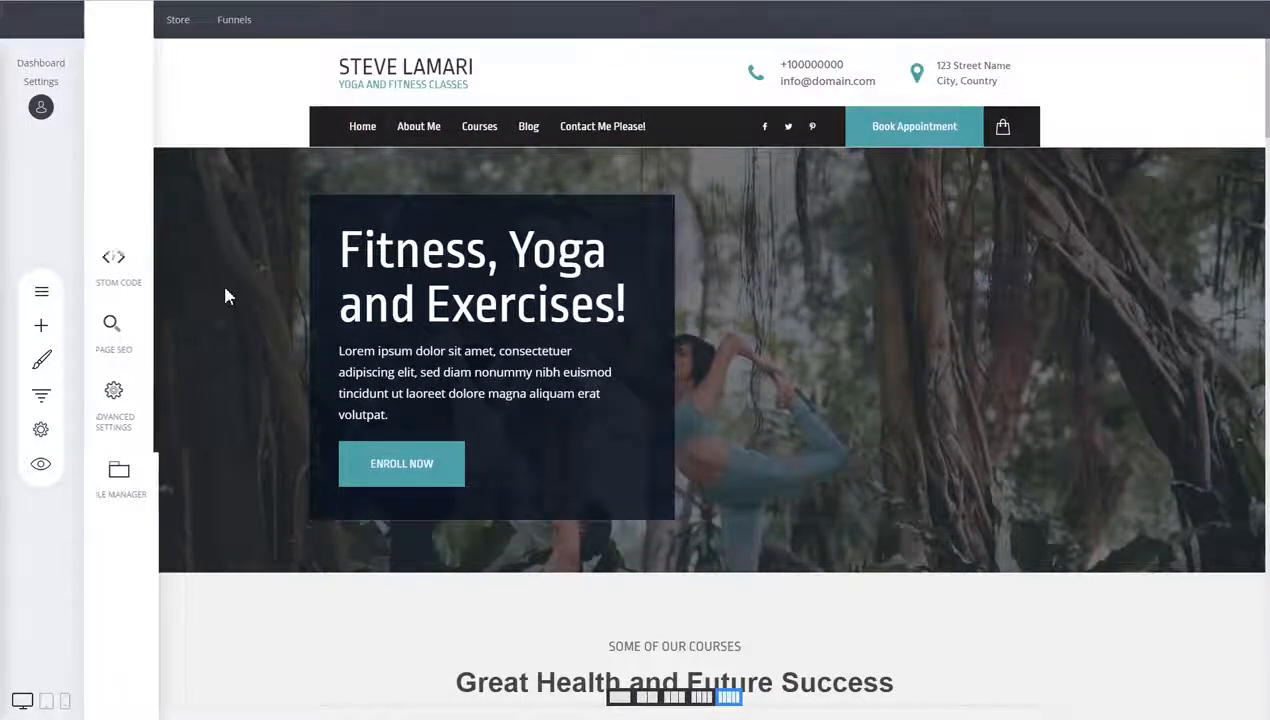
Scroll through the page again to review the hero, courses and benefits section headings
scroll(828, 366, "down", 4)
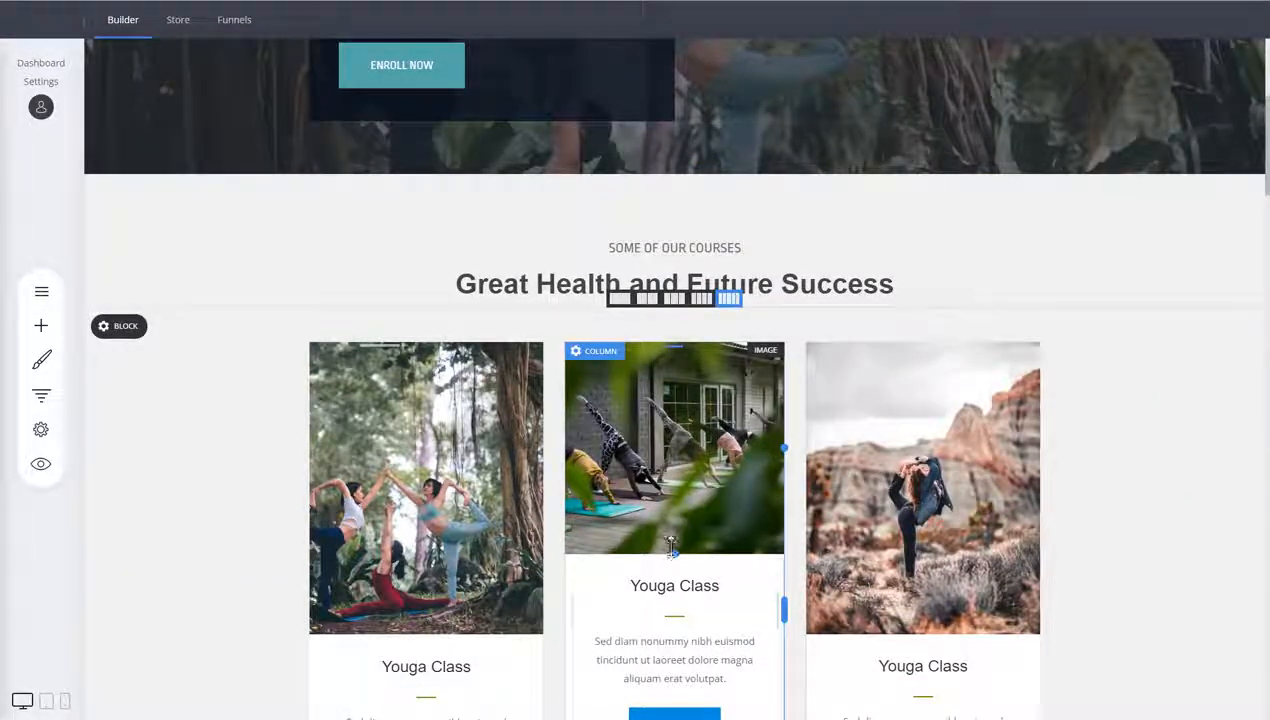
scroll(670, 460, "up", 3)
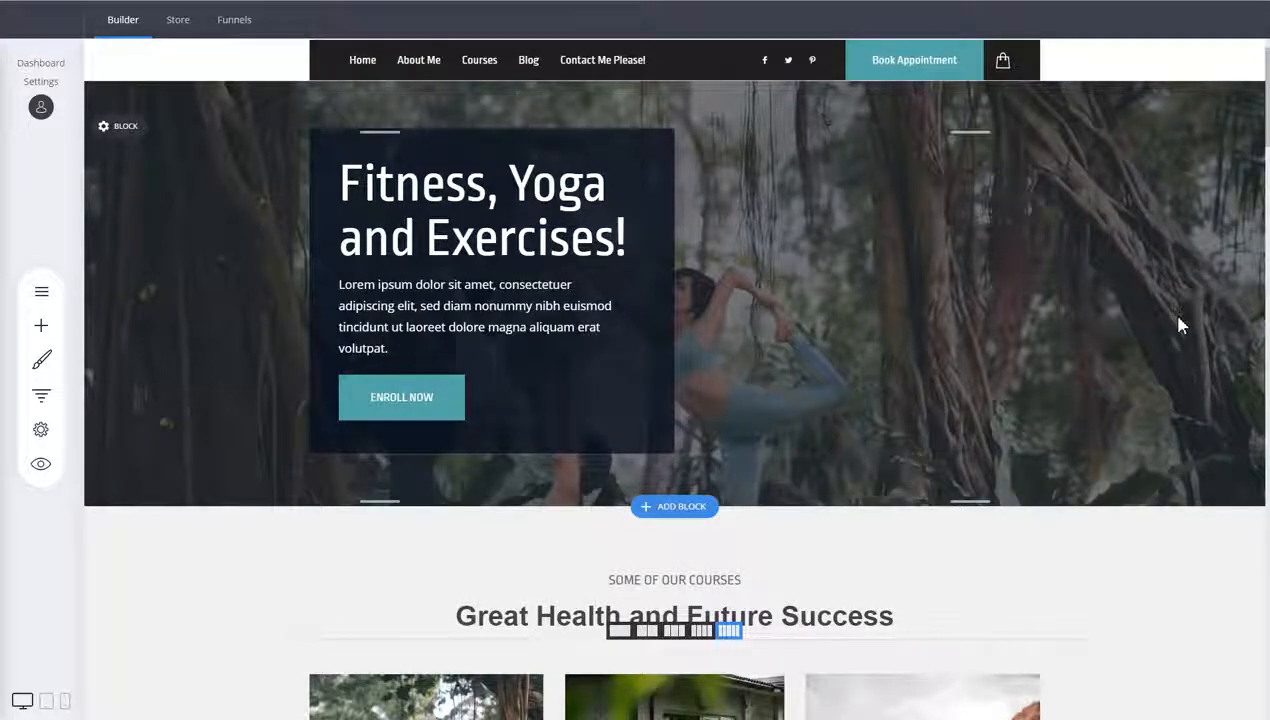
scroll(1178, 325, "up", 1)
scroll(1178, 325, "down", 1)
scroll(1180, 325, "down", 3)
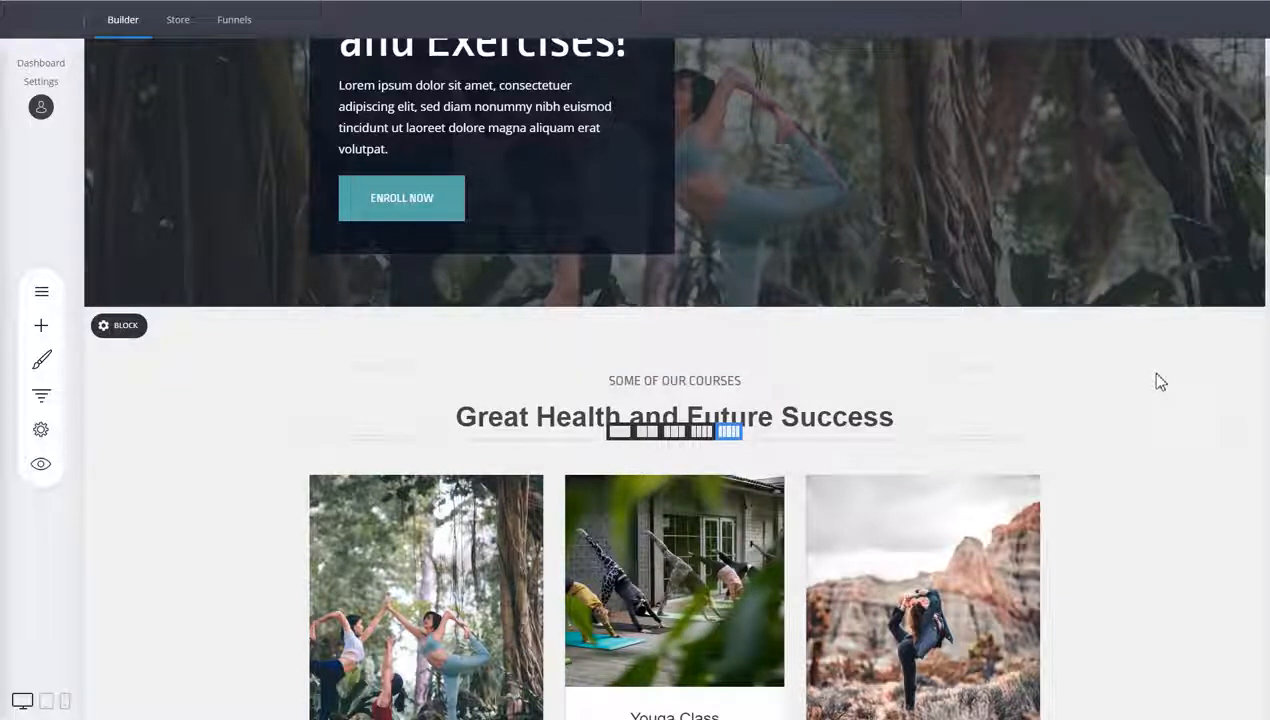
scroll(1156, 375, "down", 6)
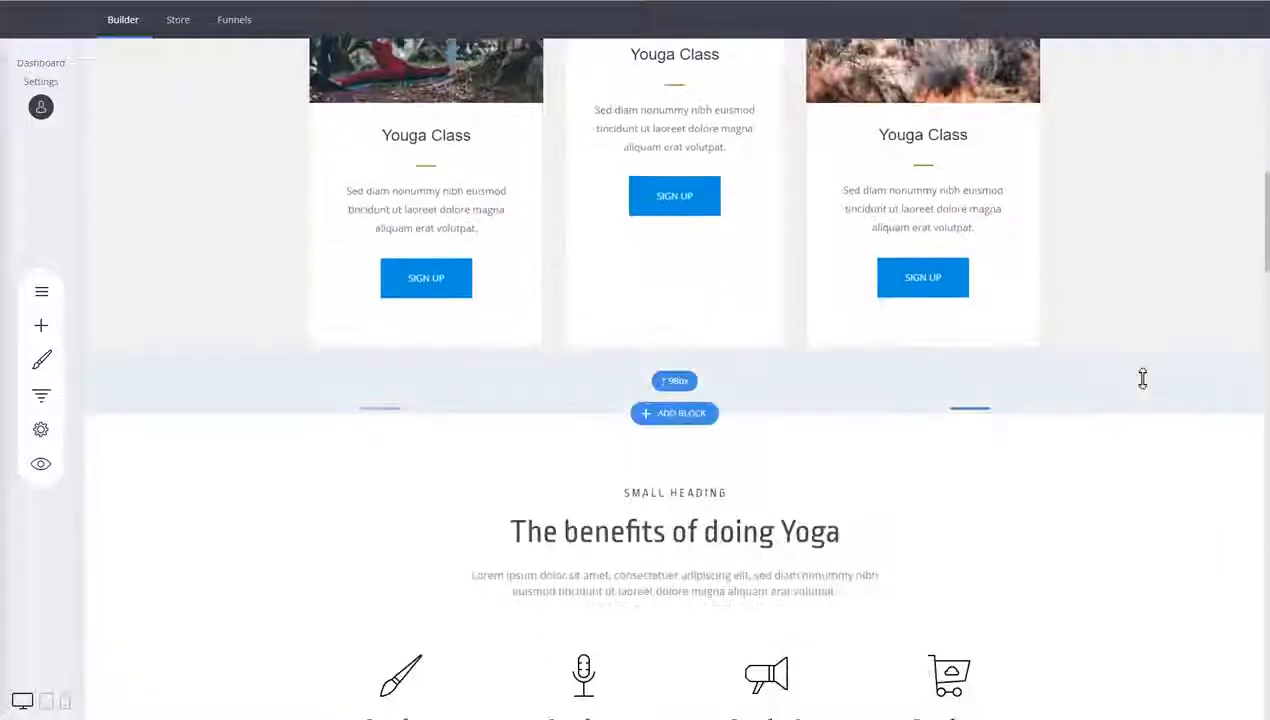
scroll(1142, 378, "down", 3)
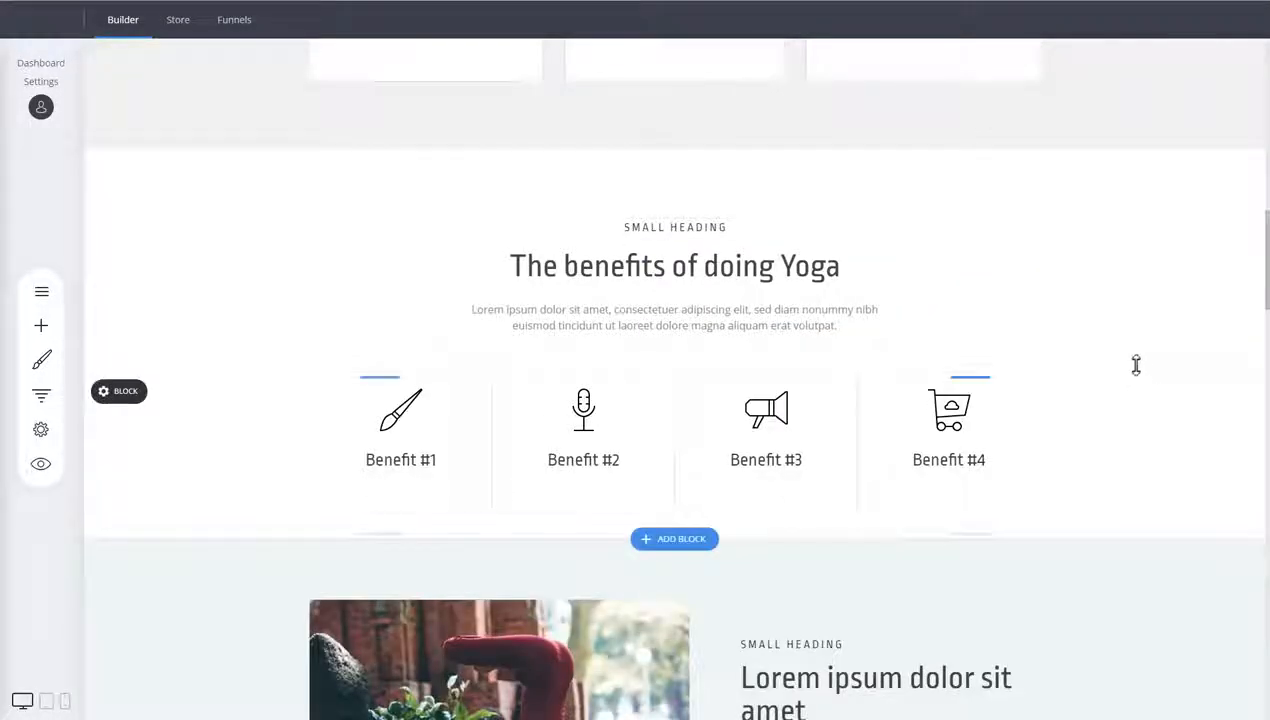
scroll(1148, 395, "down", 3)
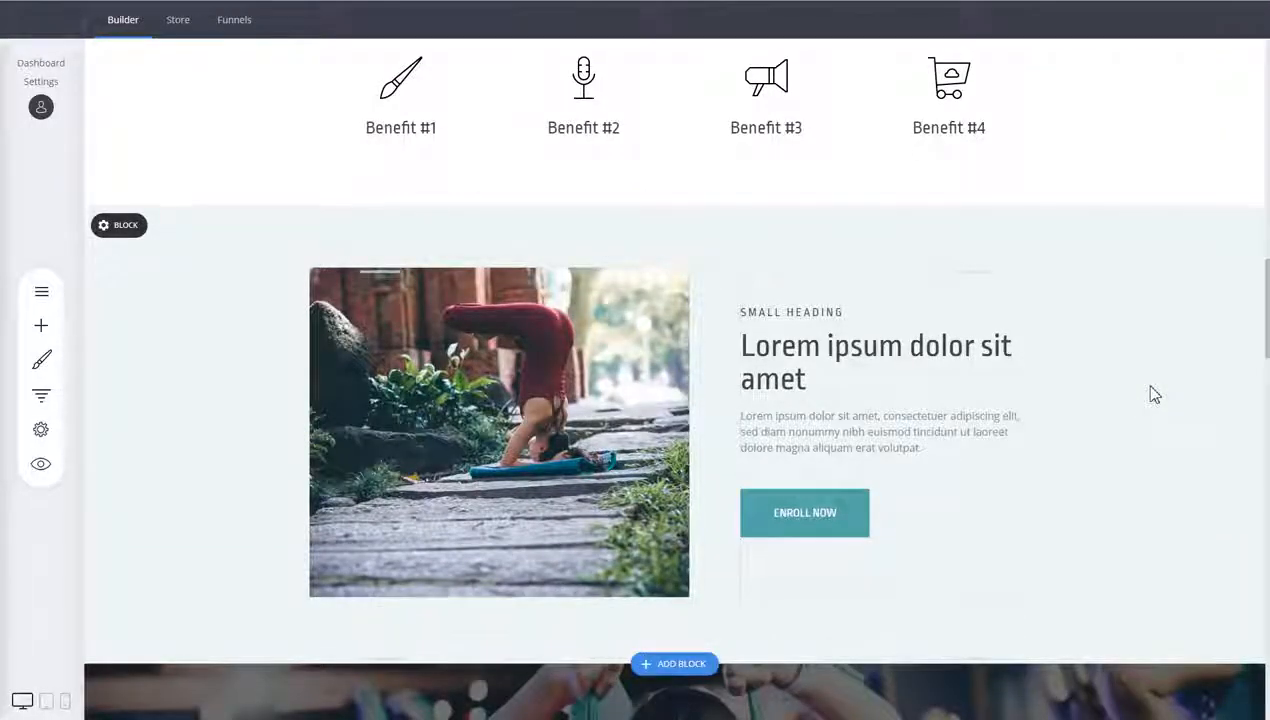
scroll(1150, 395, "up", 12)
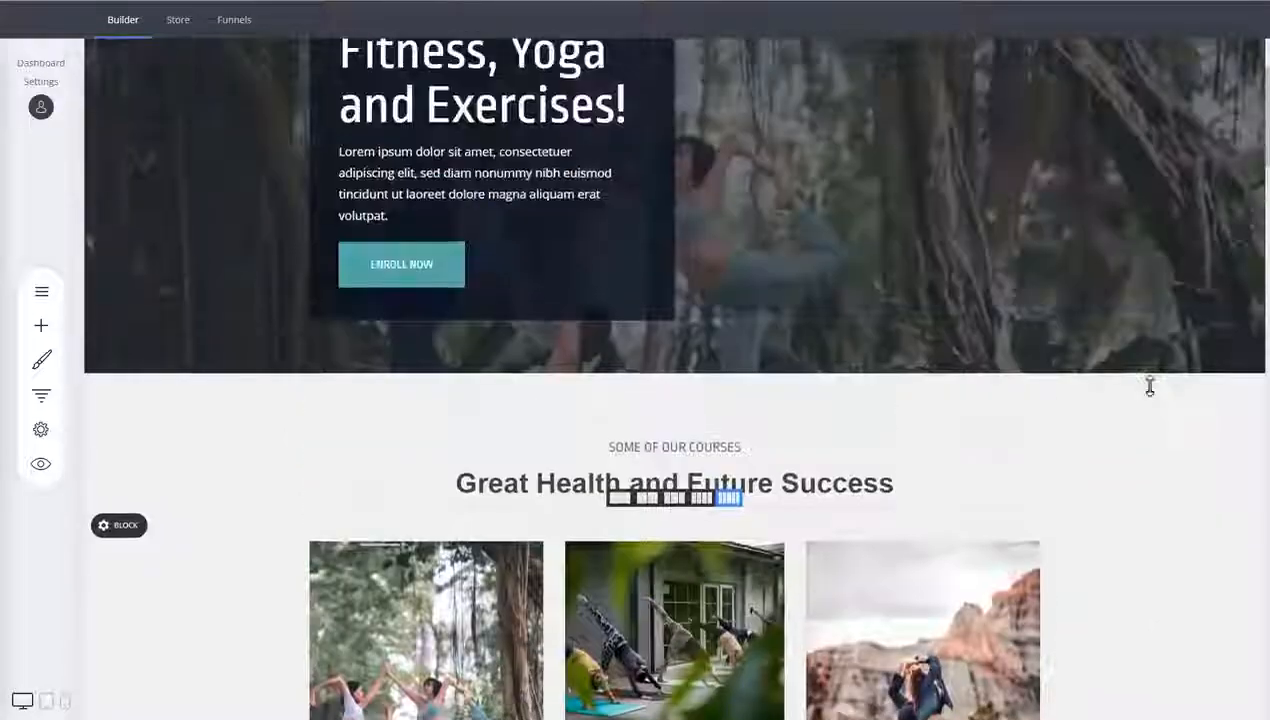
scroll(1150, 388, "up", 3)
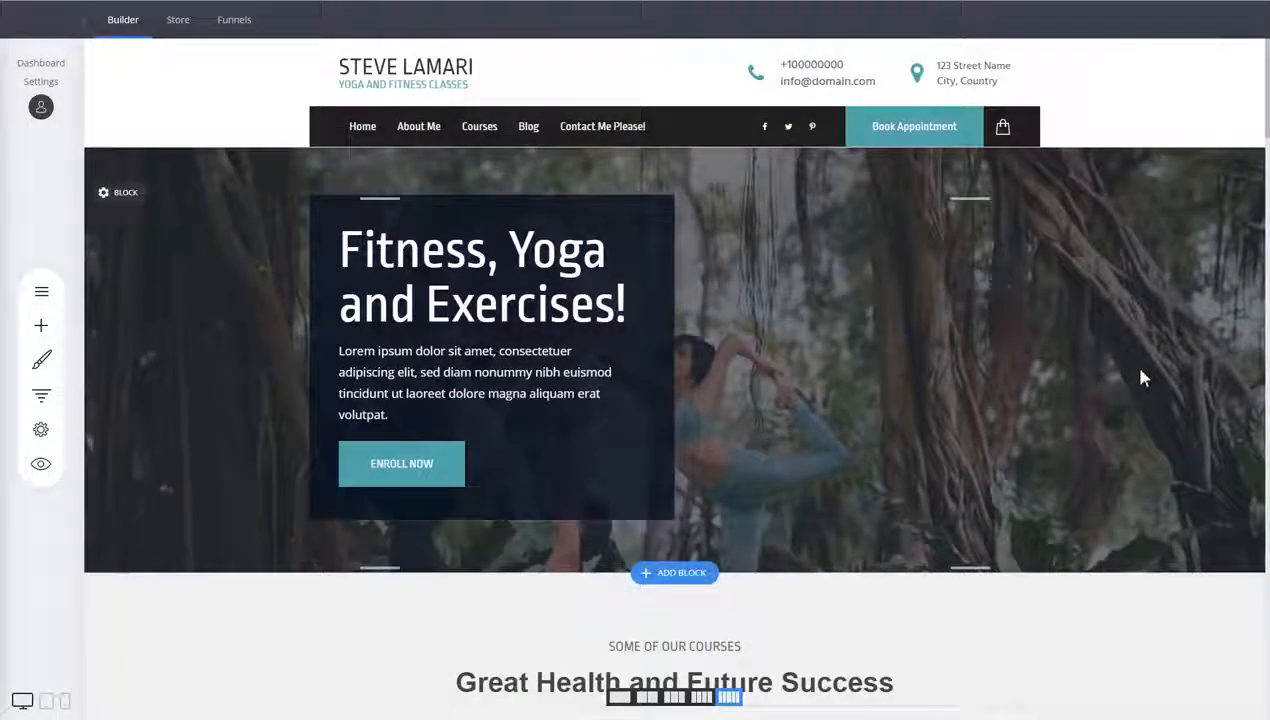